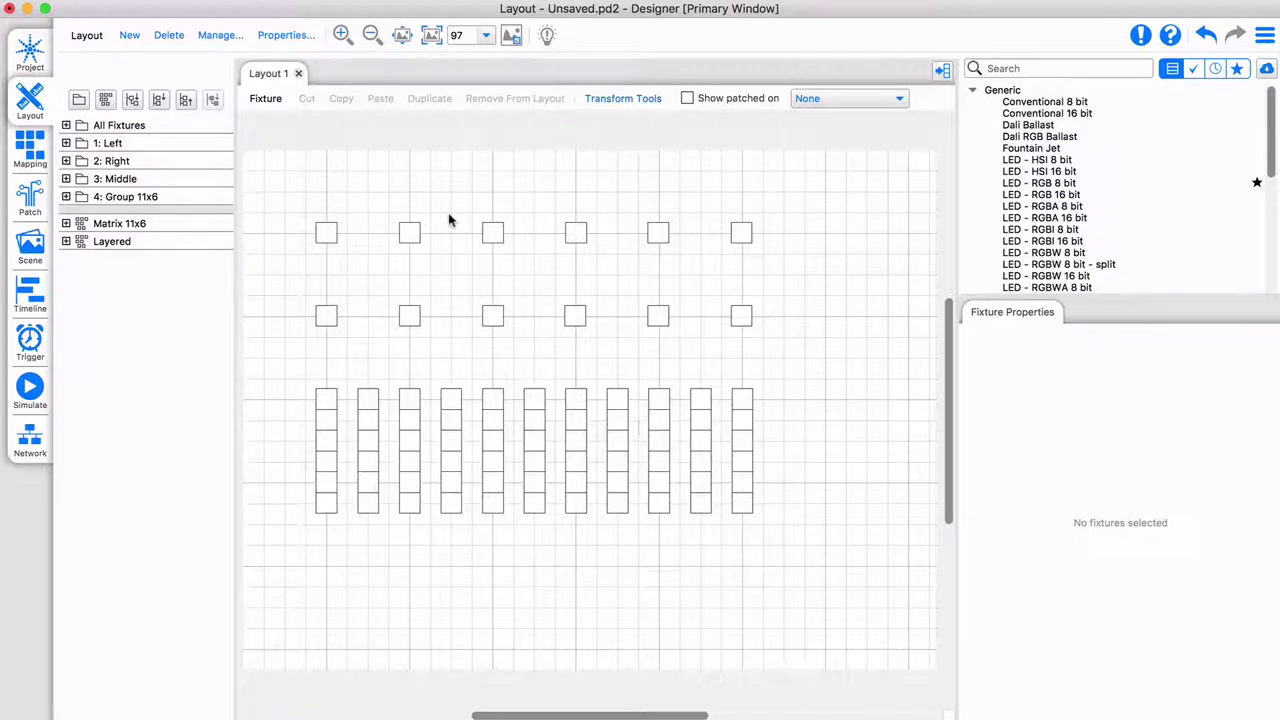
Set "Training Case Background image.jpg" as the background image of Layout 1.
left_click(285, 36)
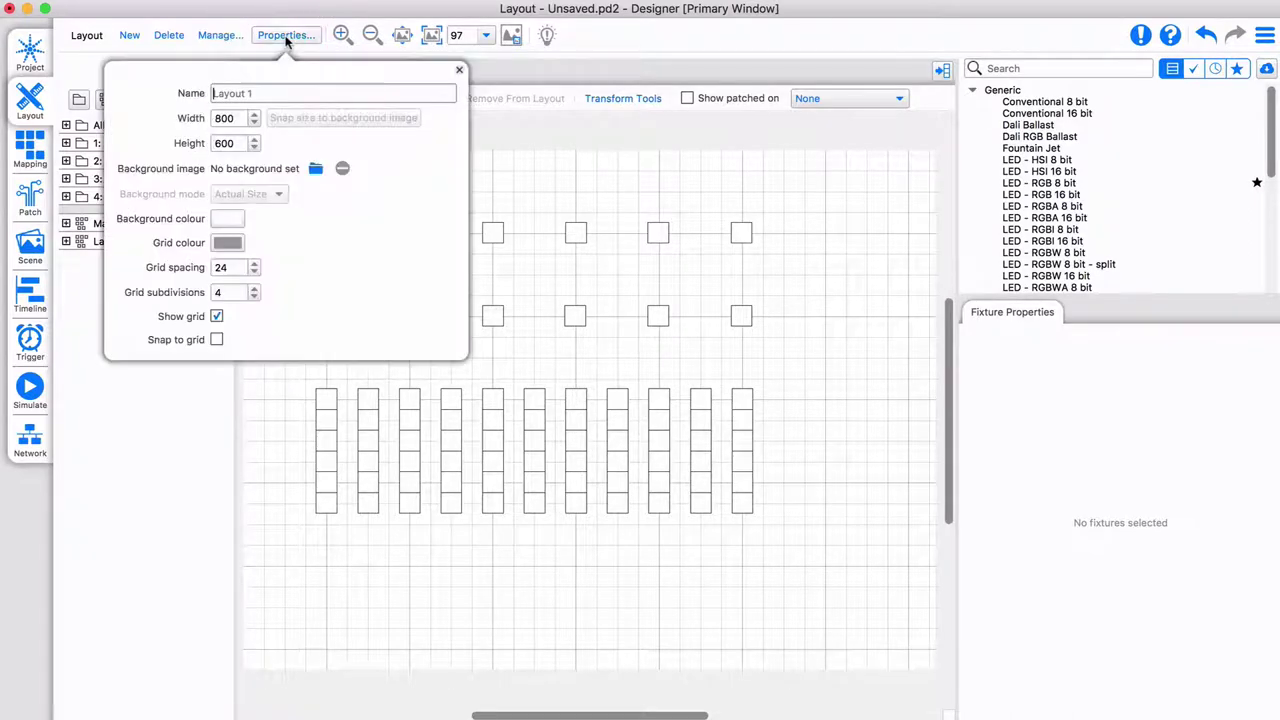
left_click(316, 169)
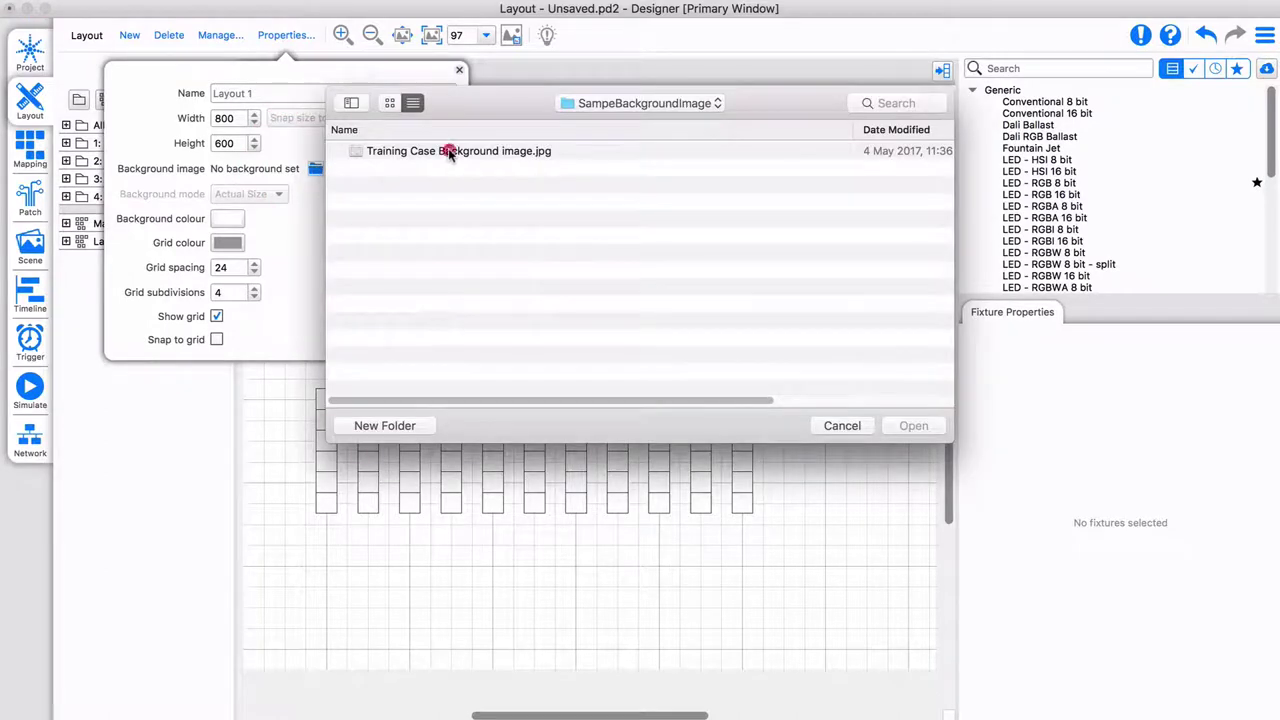
left_click(448, 151)
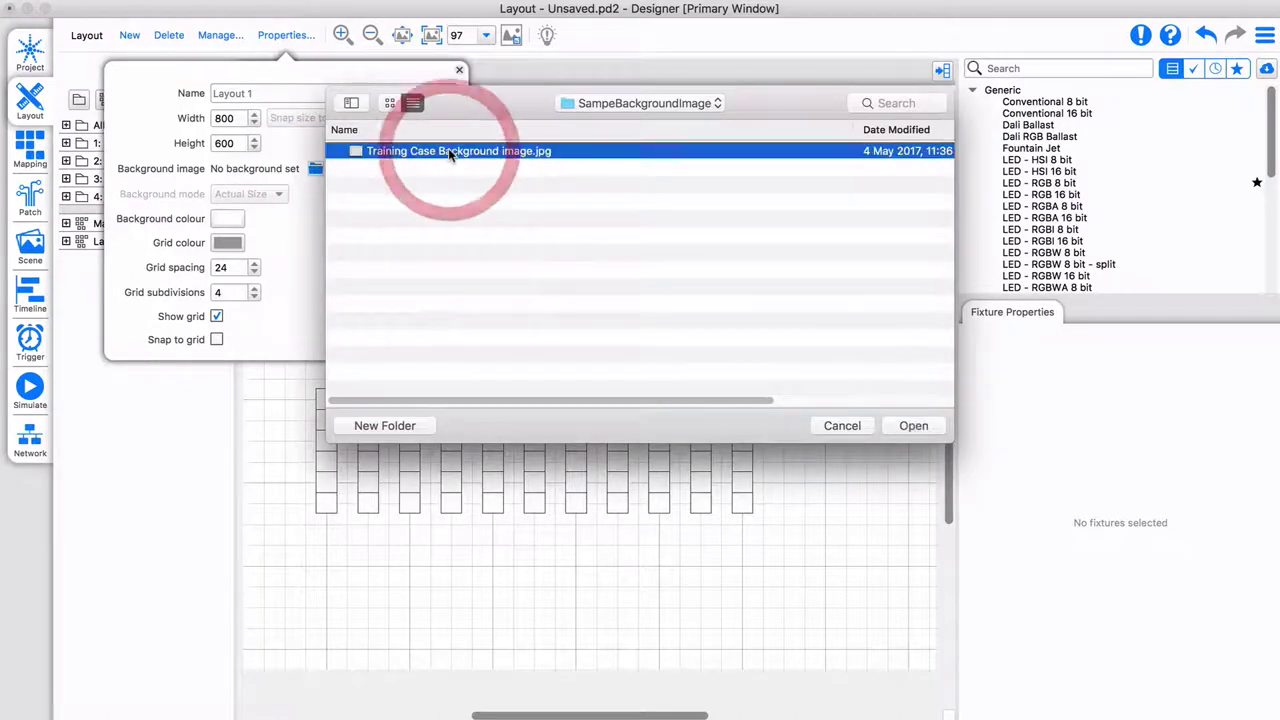
left_click(913, 426)
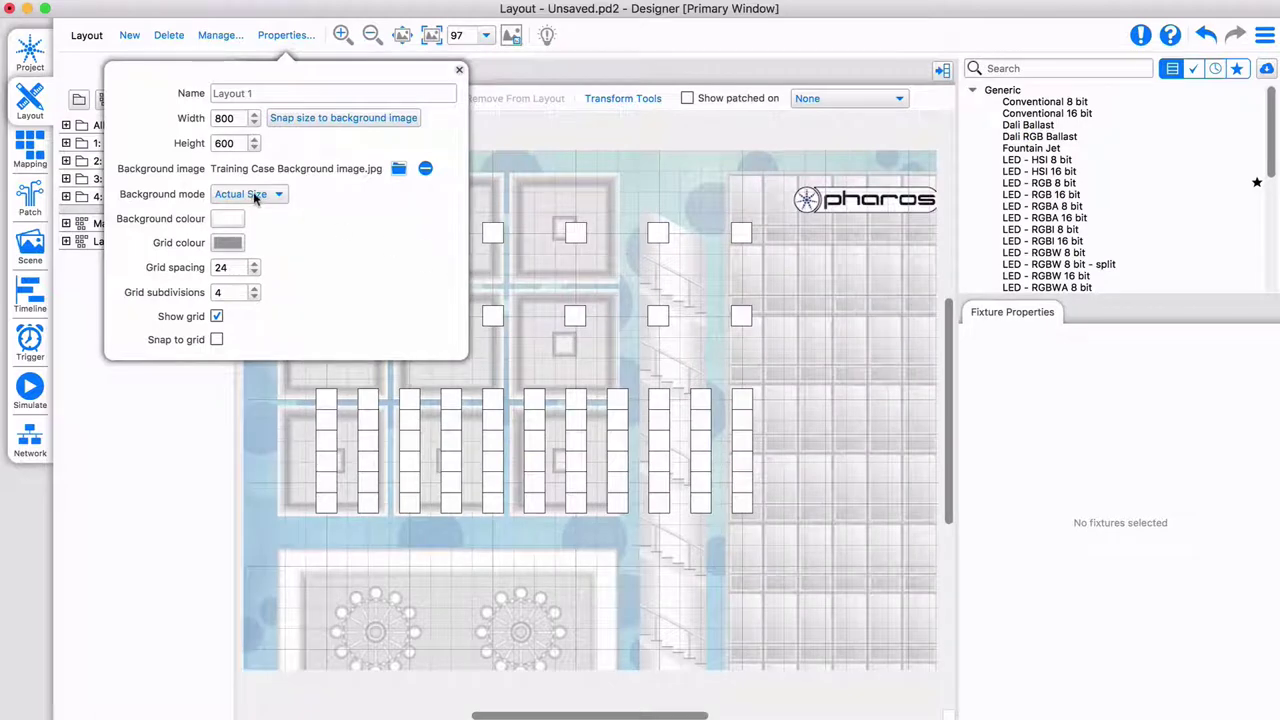
Set the background mode to Fill and snap the layout size to the background image.
left_click(251, 195)
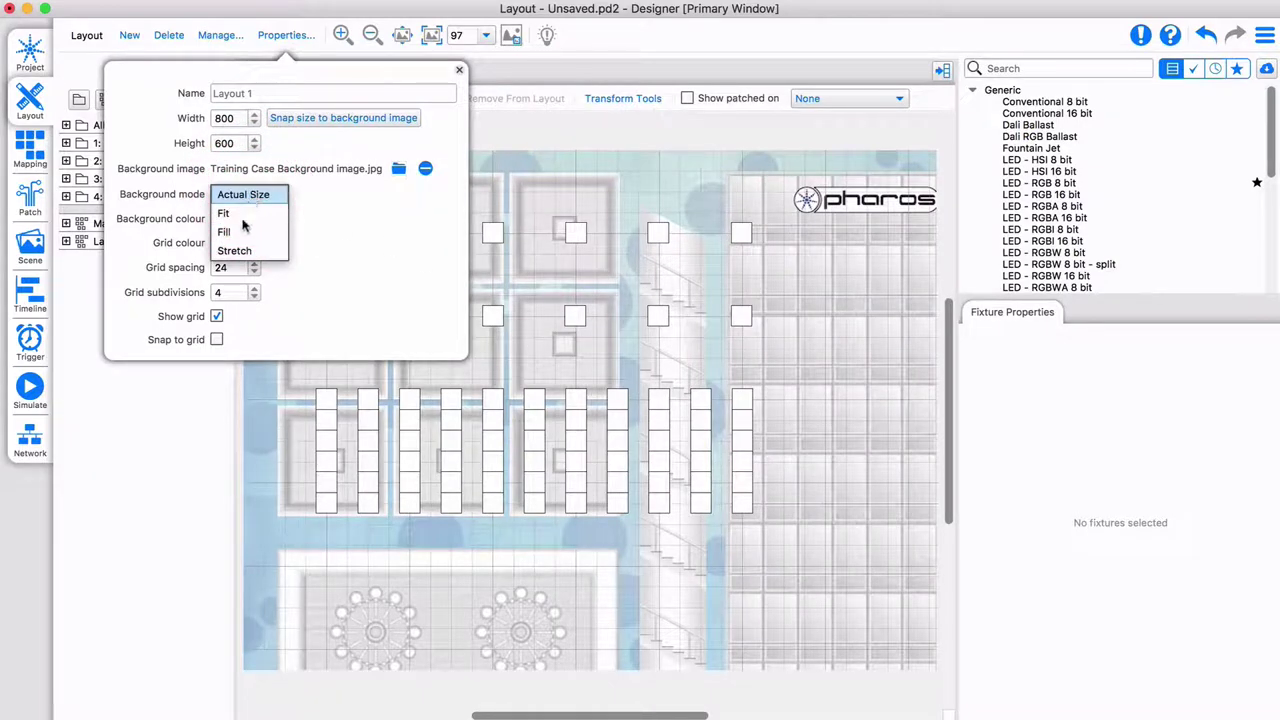
left_click(240, 234)
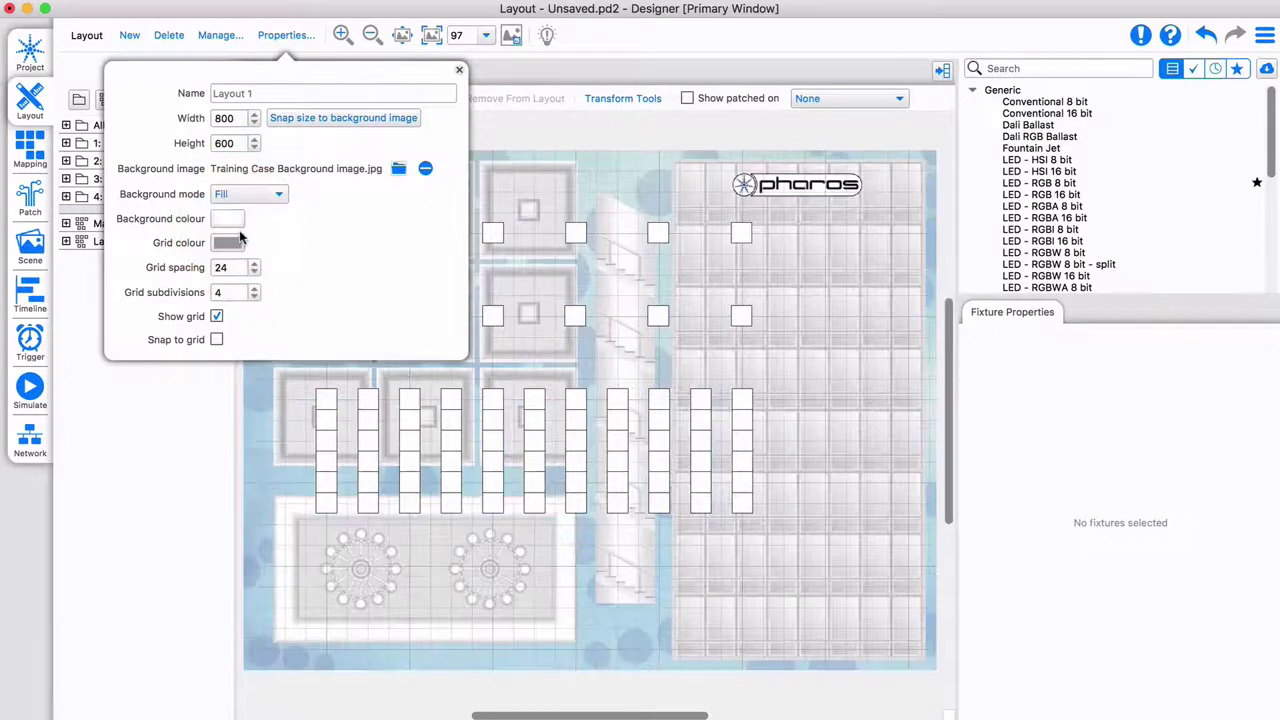
left_click(342, 119)
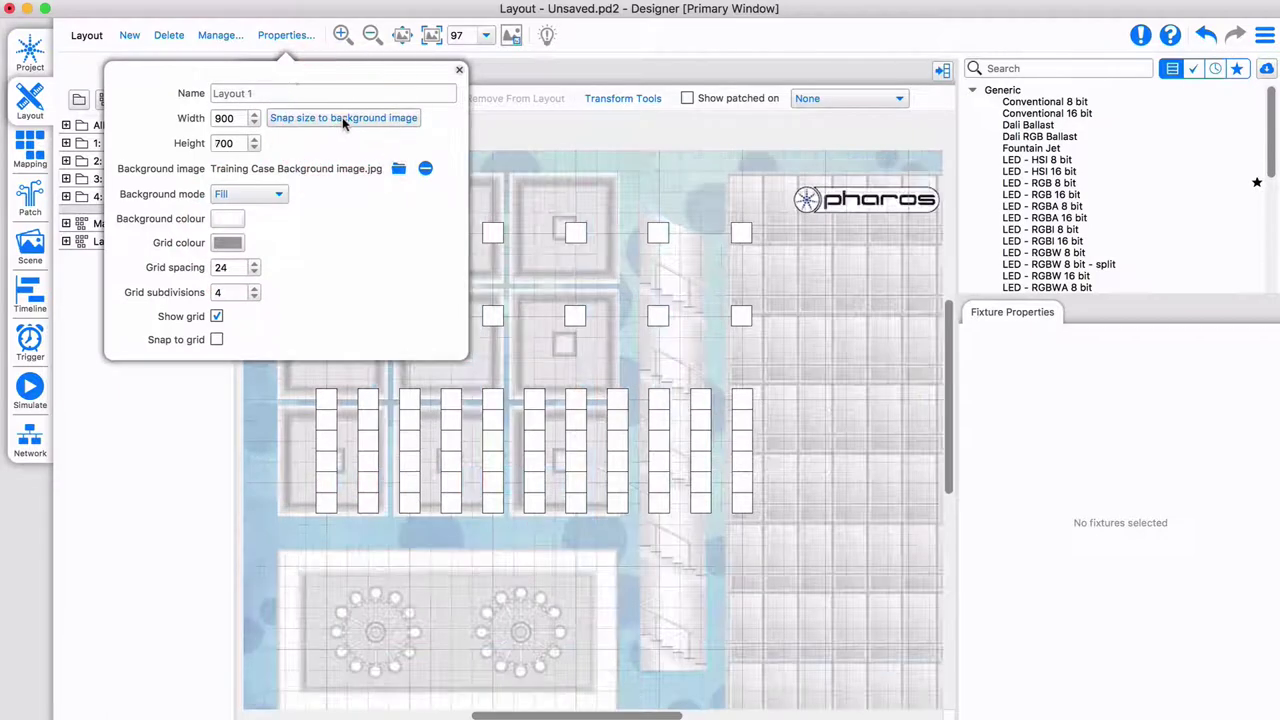
Change the layout's background colour to a mid grey with RGB values of 129, keeping the grid shown.
left_click(216, 317)
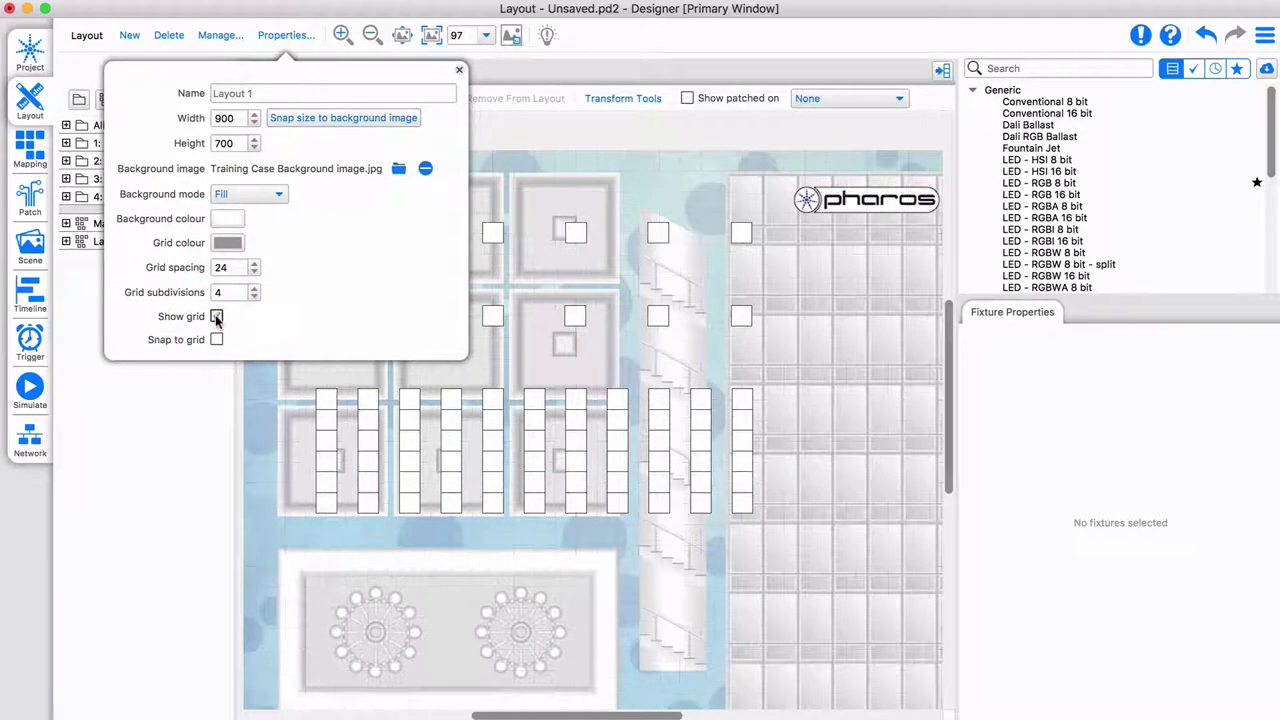
left_click(216, 317)
left_click(228, 219)
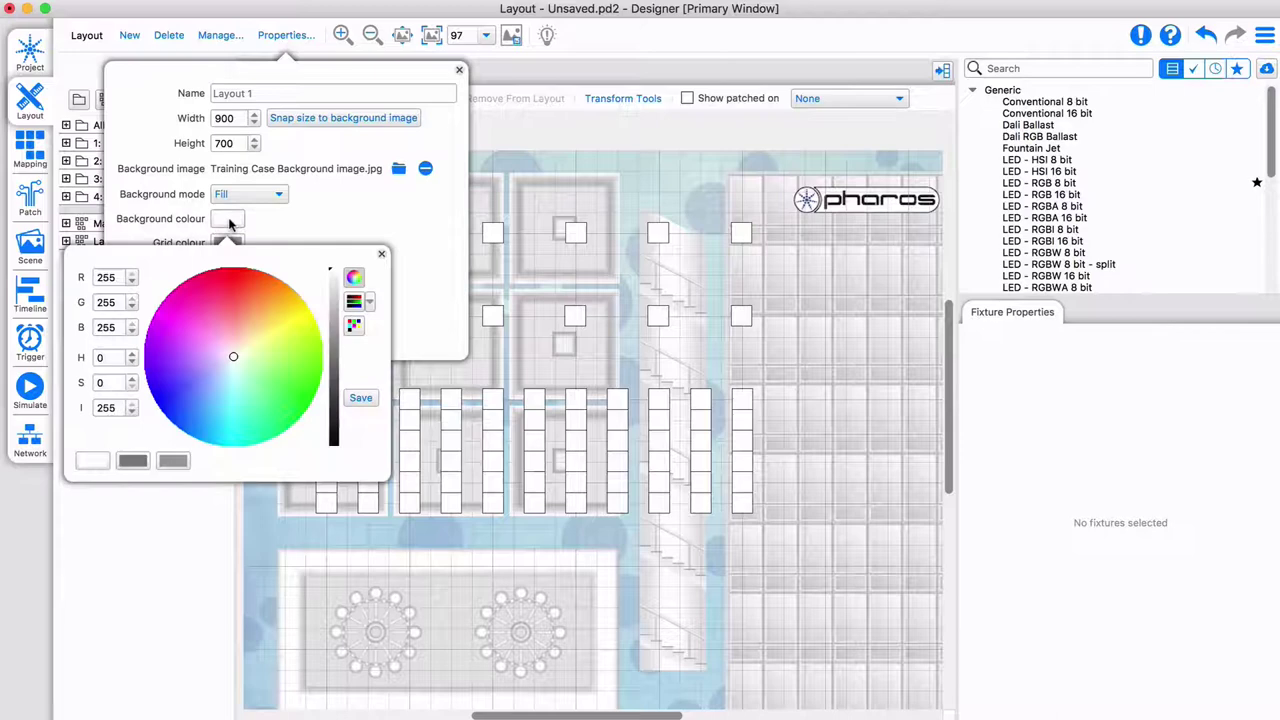
left_click(333, 358)
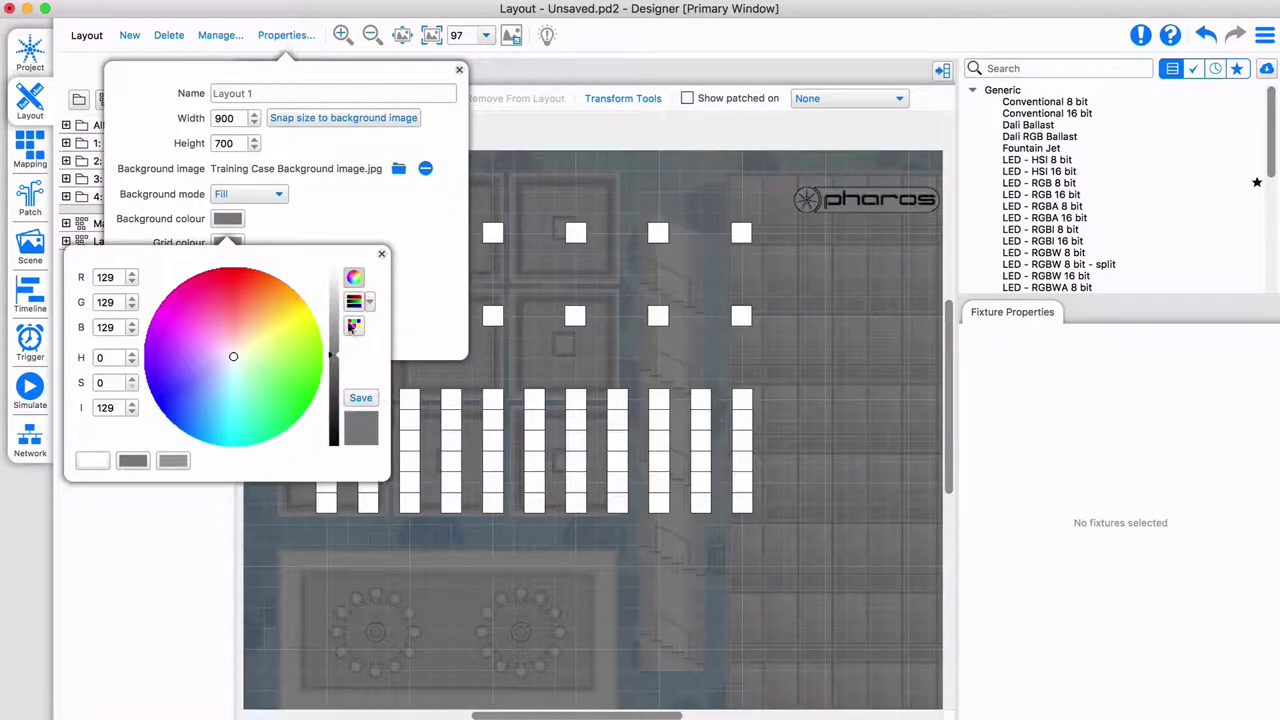
left_click(381, 254)
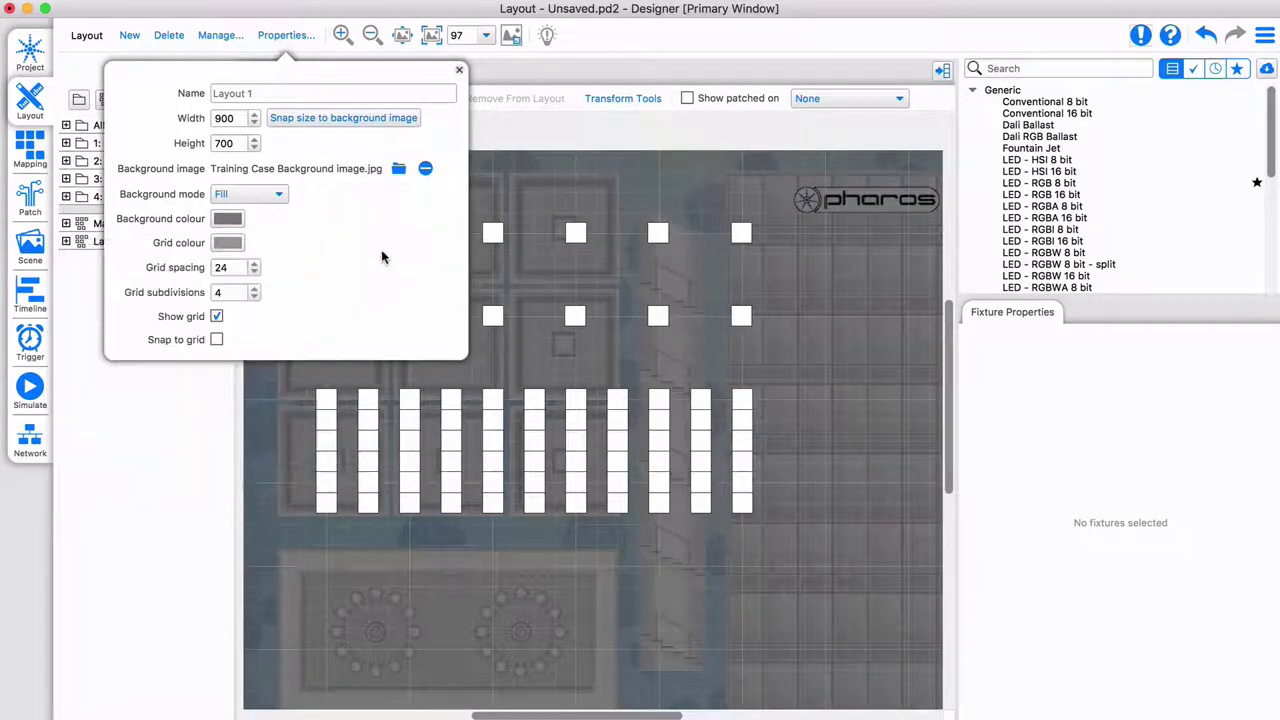
left_click(285, 38)
Select all fixtures and try an angle of -45° on them, then return the angle to 0°.
left_click(326, 234)
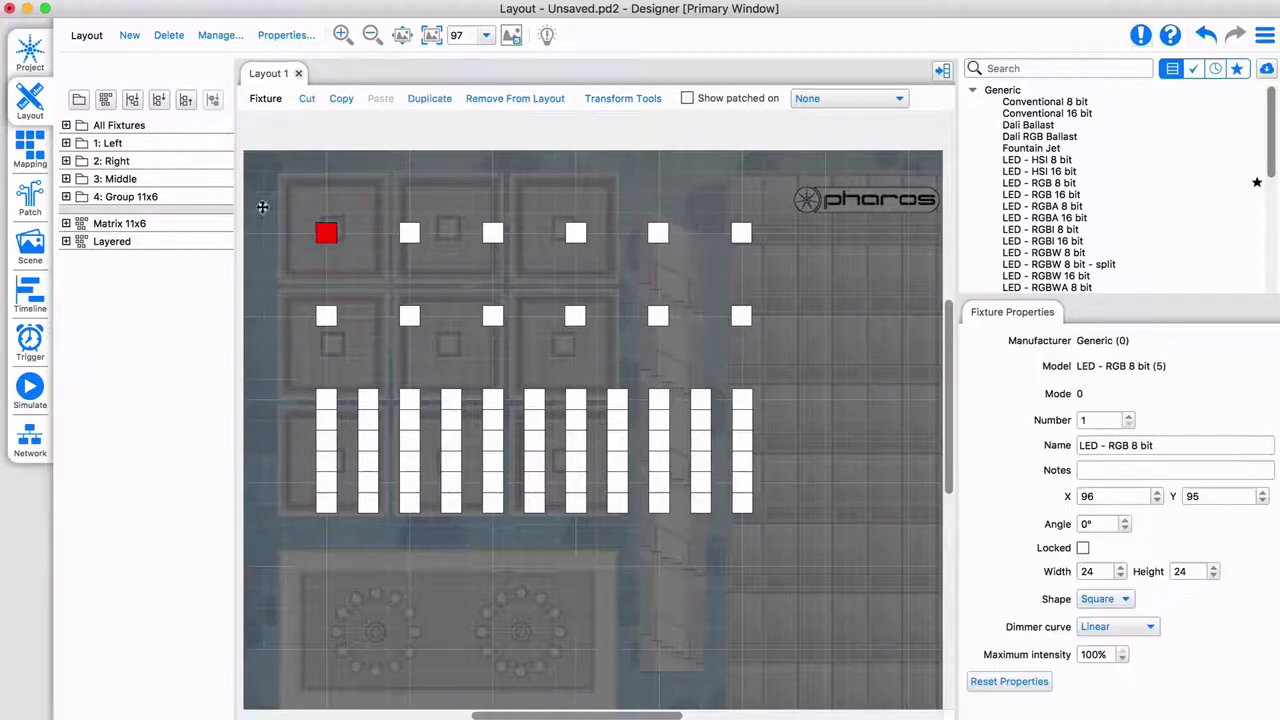
left_click(108, 147)
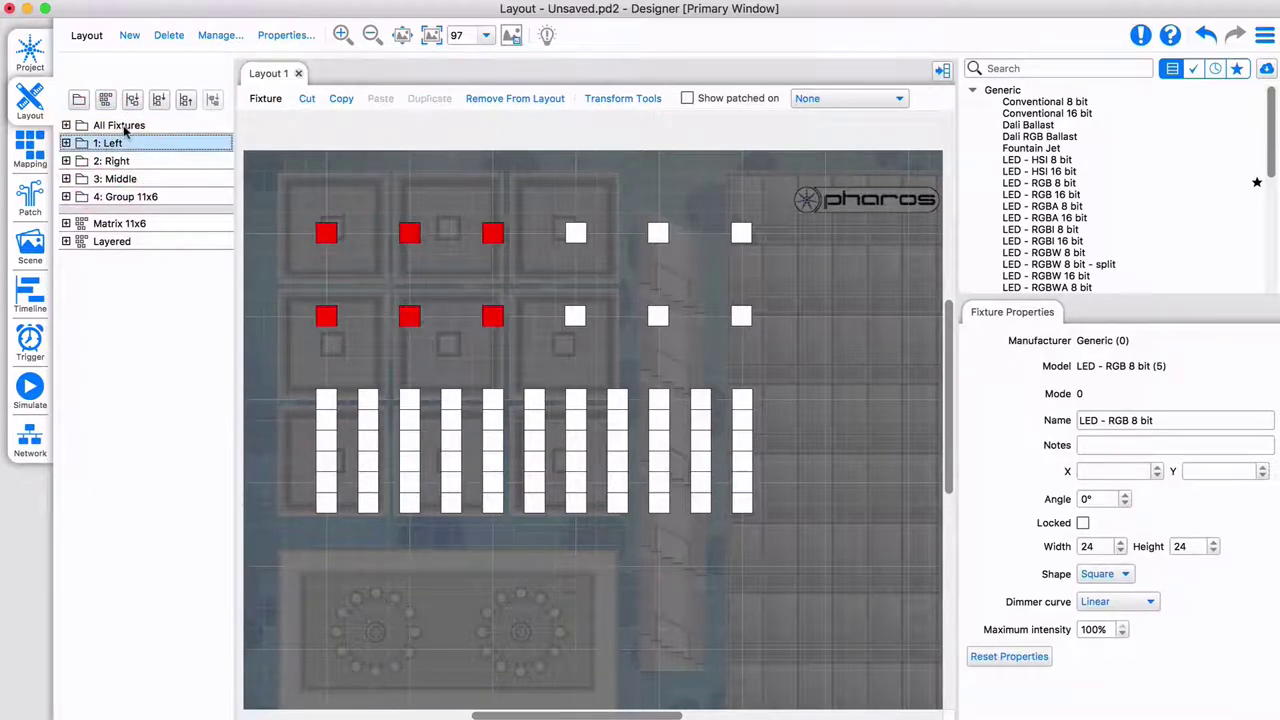
left_click(125, 128)
left_click(1097, 498)
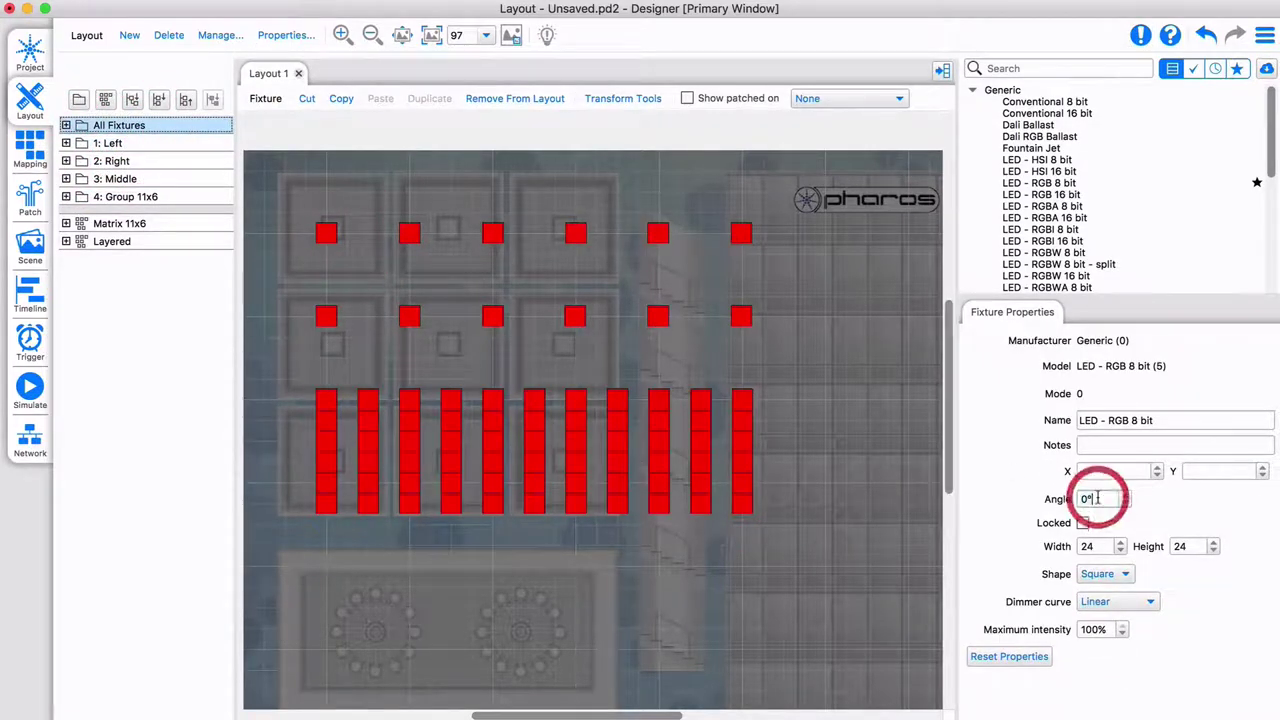
type("30")
key("Return")
type("0")
key("Return")
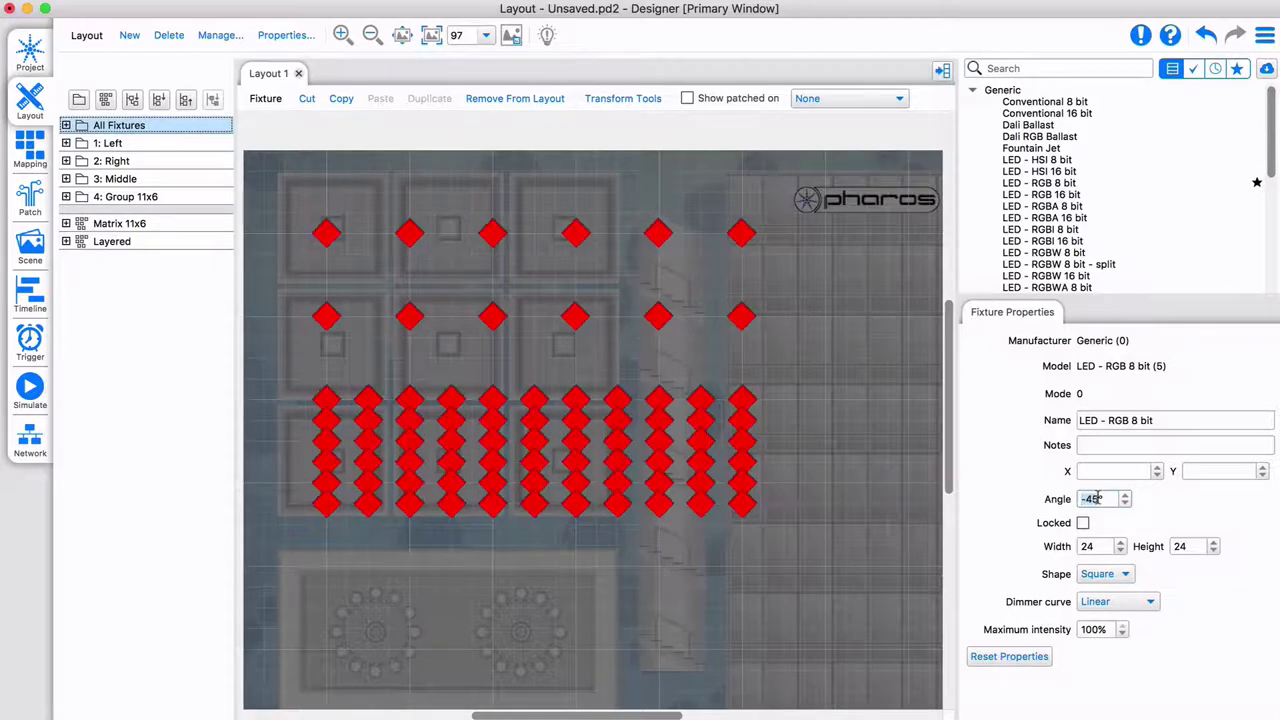
Try a height of 10 on all fixtures, then reset their properties.
left_click(1180, 546)
type("10")
key("Return")
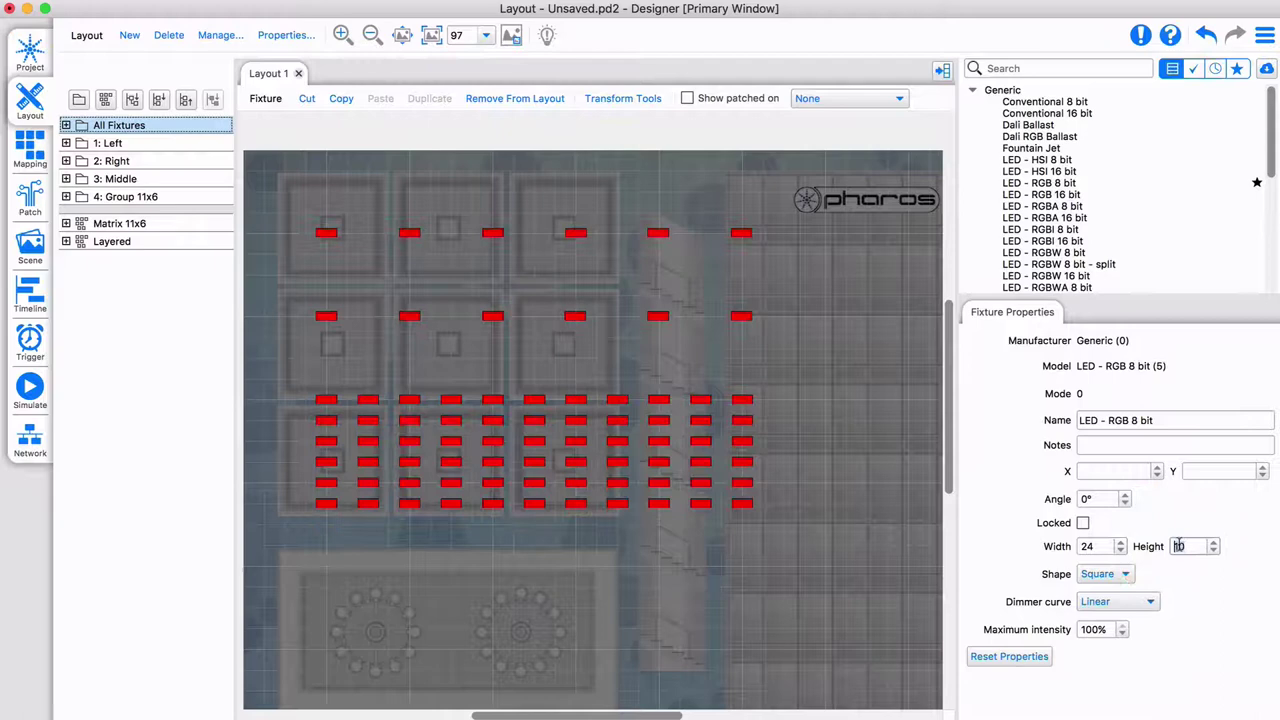
left_click(1122, 601)
left_click(1124, 602)
left_click(1012, 656)
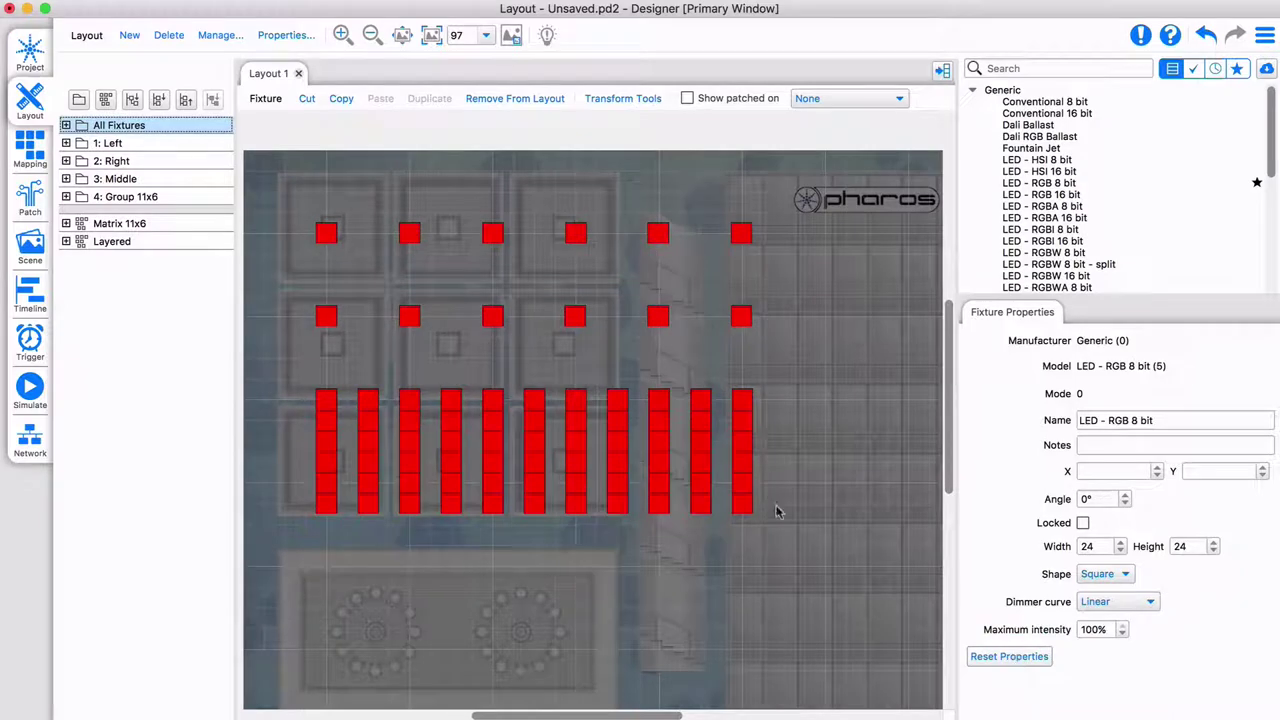
Scale all fixtures as one block with the transform tools to cover the upper two rows of background panels, and flip the block vertically.
left_click(623, 98)
mouse_move(534, 346)
left_mouse_down()
mouse_move(551, 345)
mouse_move(534, 346)
left_mouse_up()
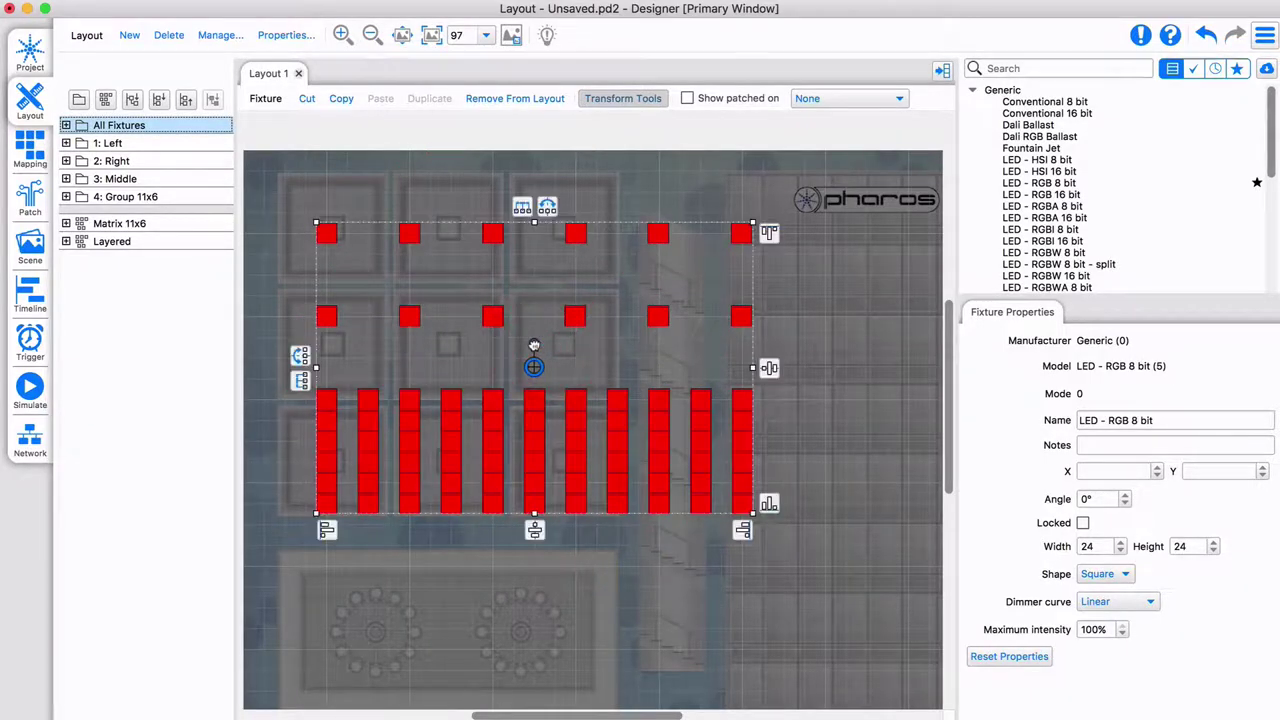
left_click_drag(316, 224, 294, 194)
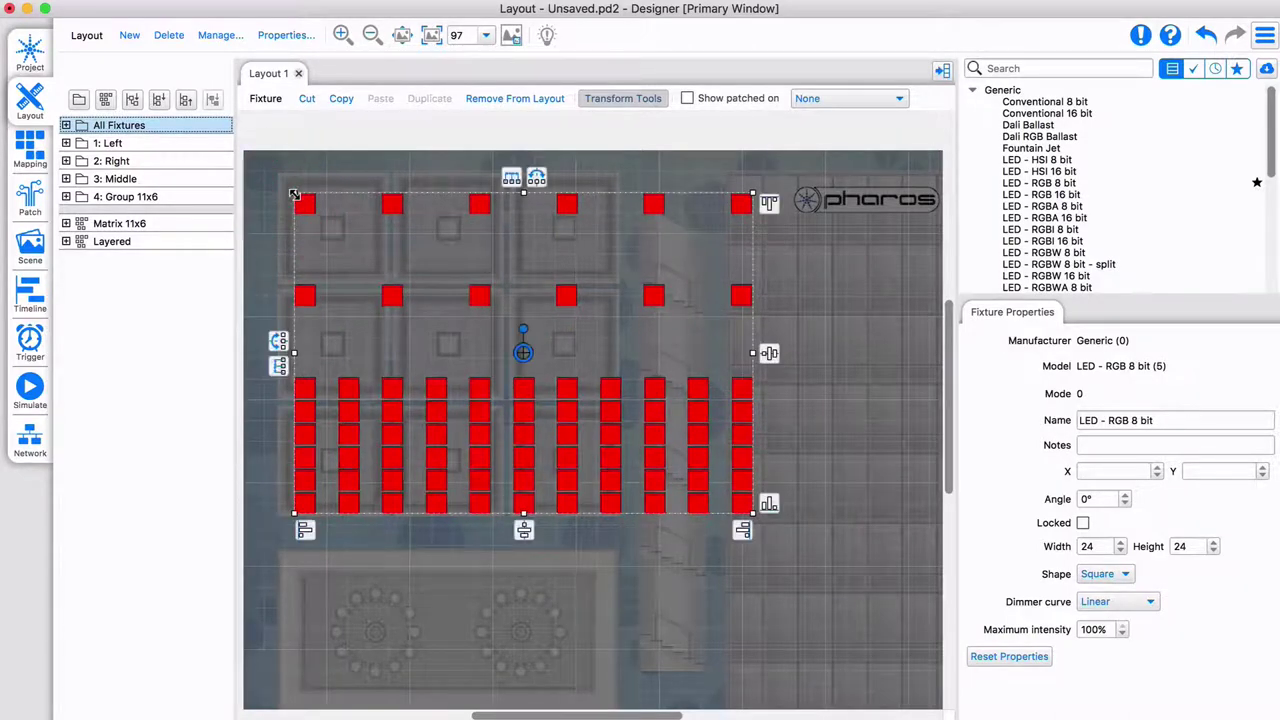
left_click_drag(752, 512, 607, 379)
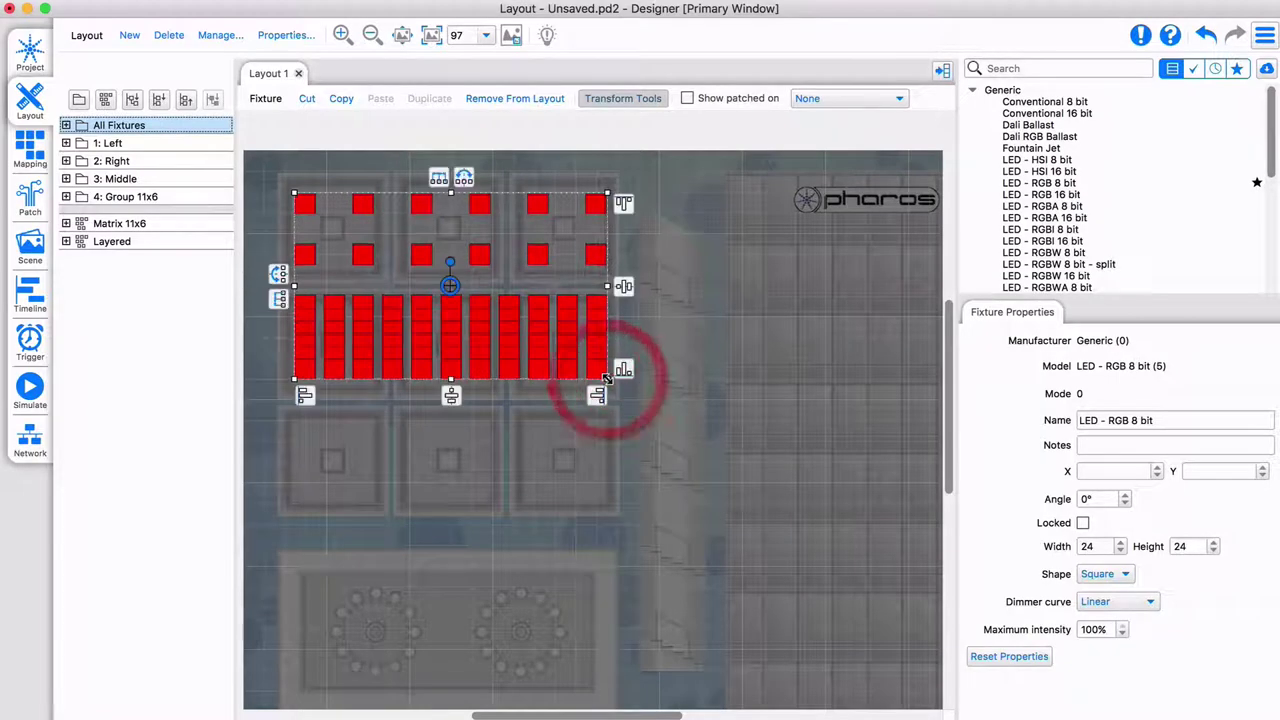
left_click(280, 276)
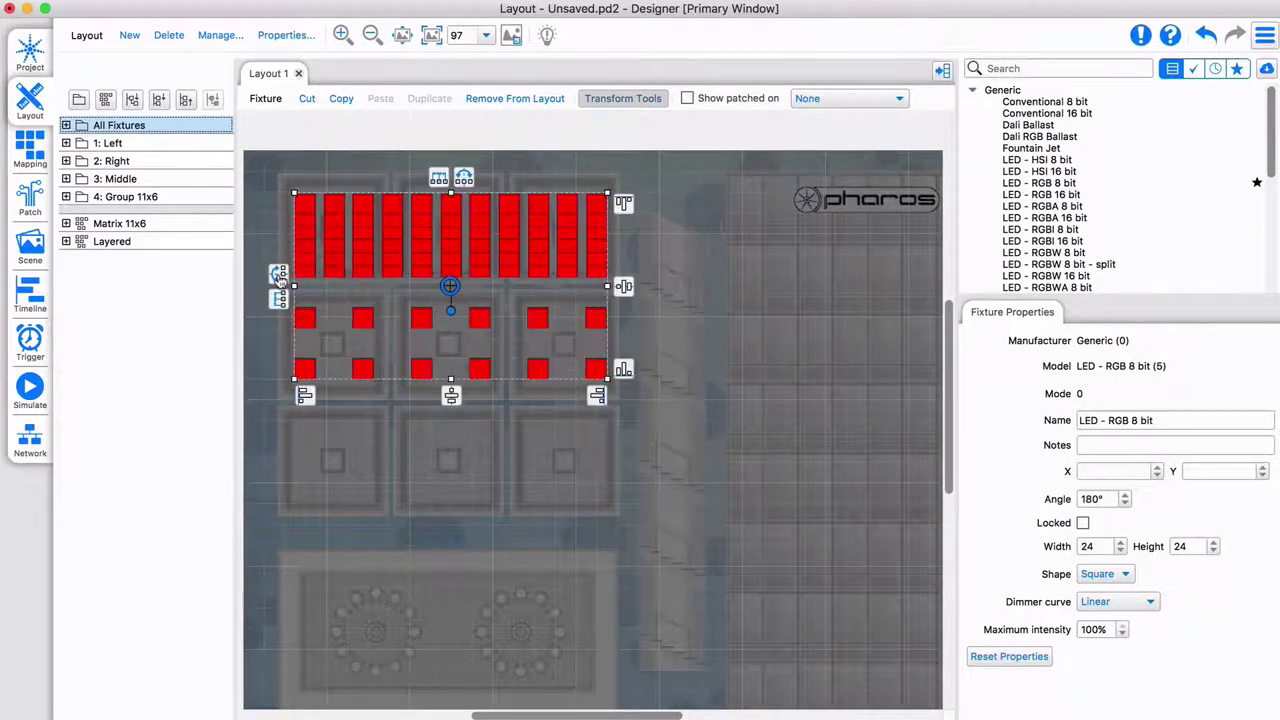
Set the height of the fixtures in Group 11x6 to 10.
left_click(140, 197)
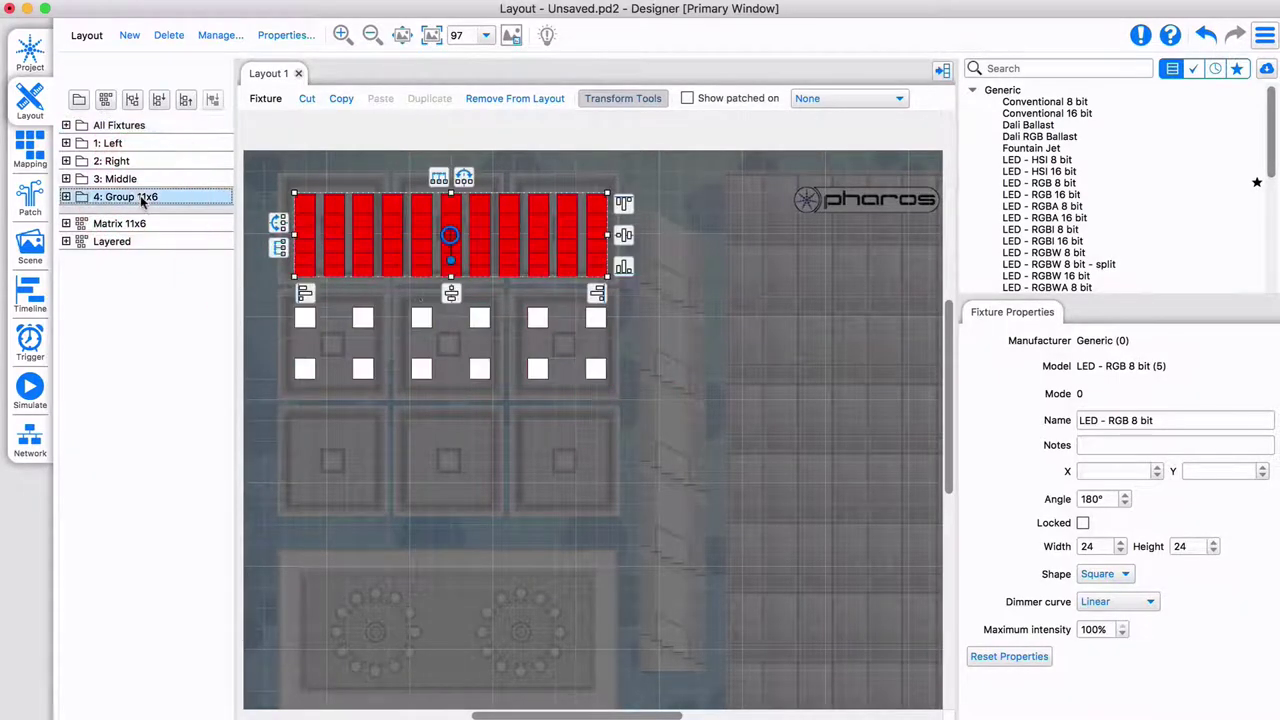
double_click(1180, 546)
type("10")
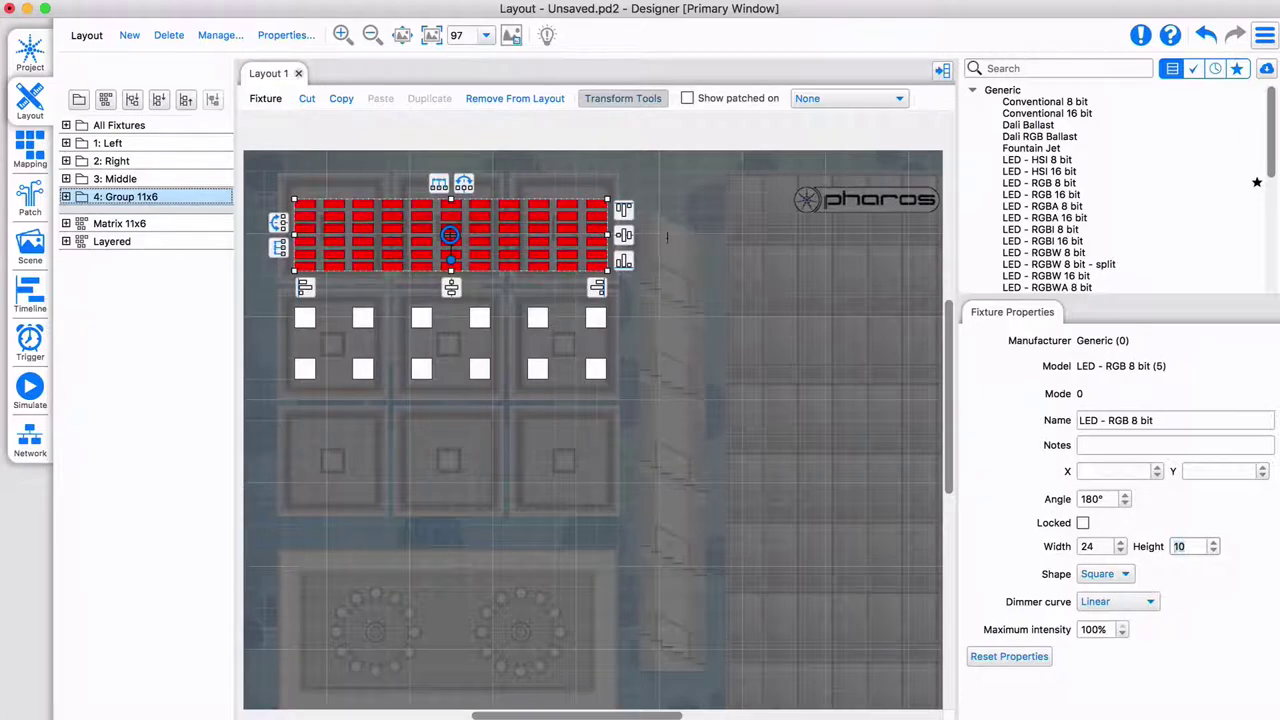
left_click(667, 236)
Examine the fixture arrangement up close at 200% zoom, at actual size and across the whole layout.
left_click(342, 35)
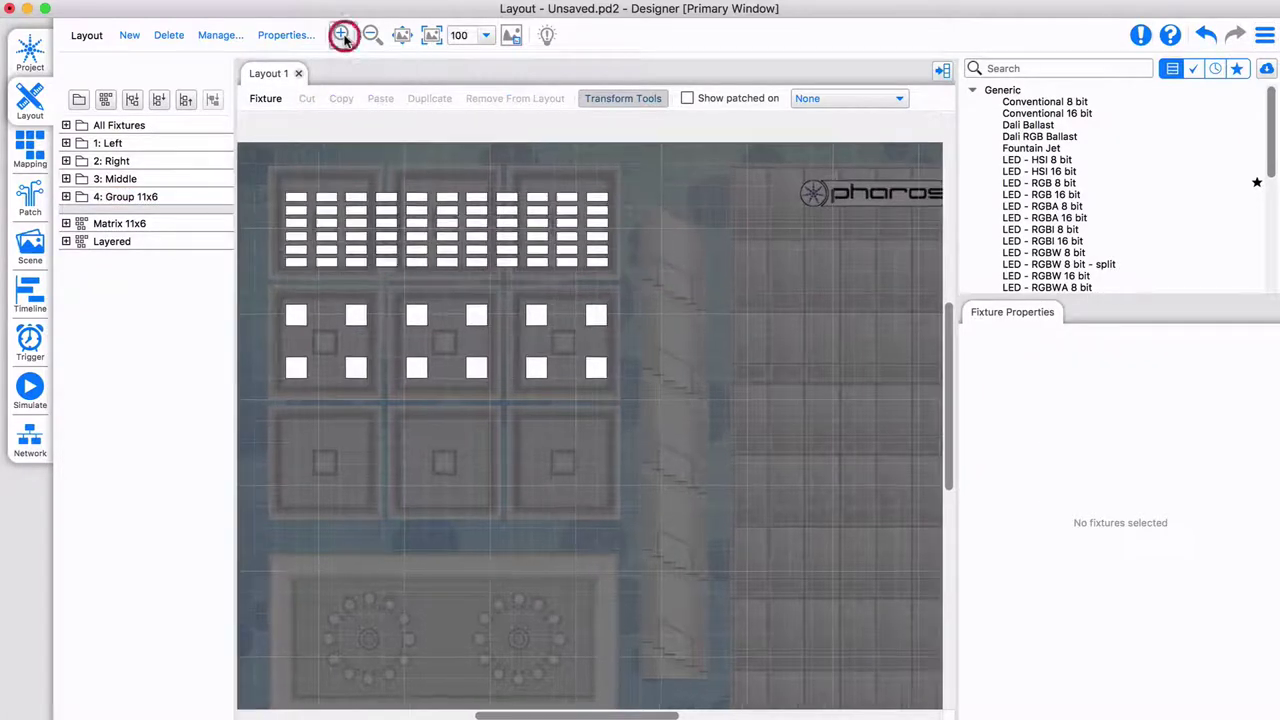
left_click(342, 35)
left_click(342, 35)
left_click(342, 35)
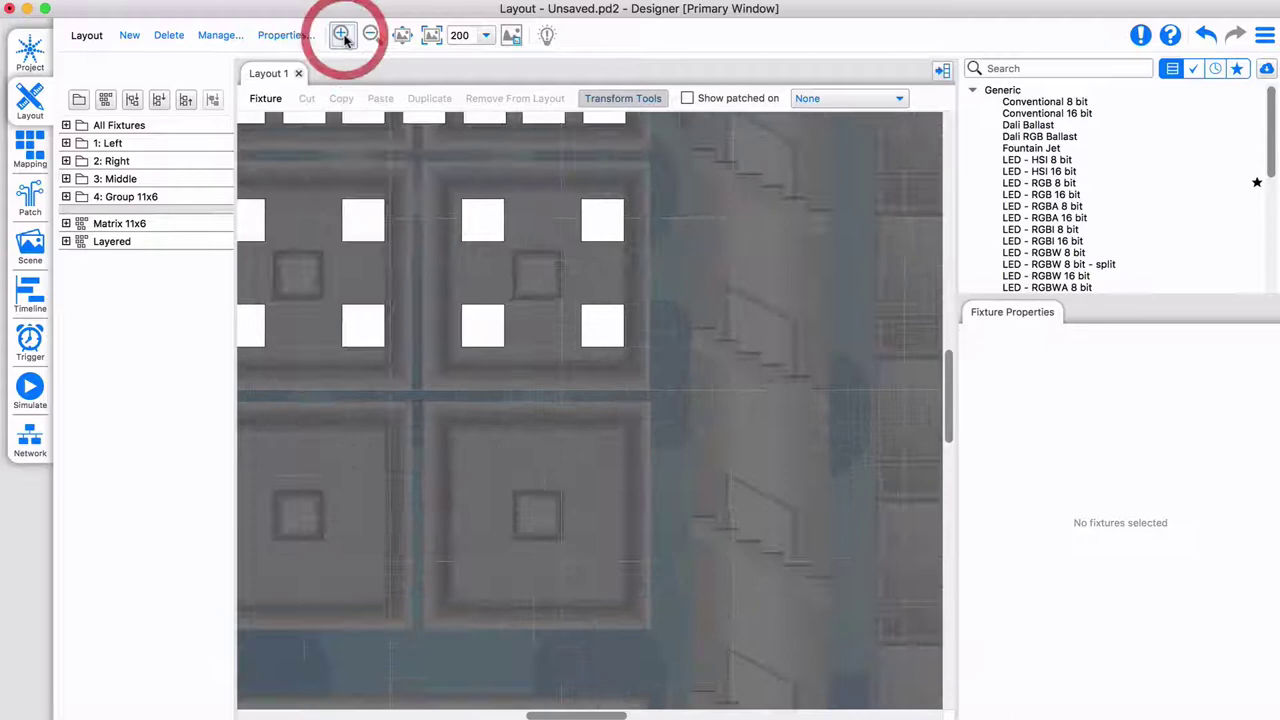
left_click(511, 36)
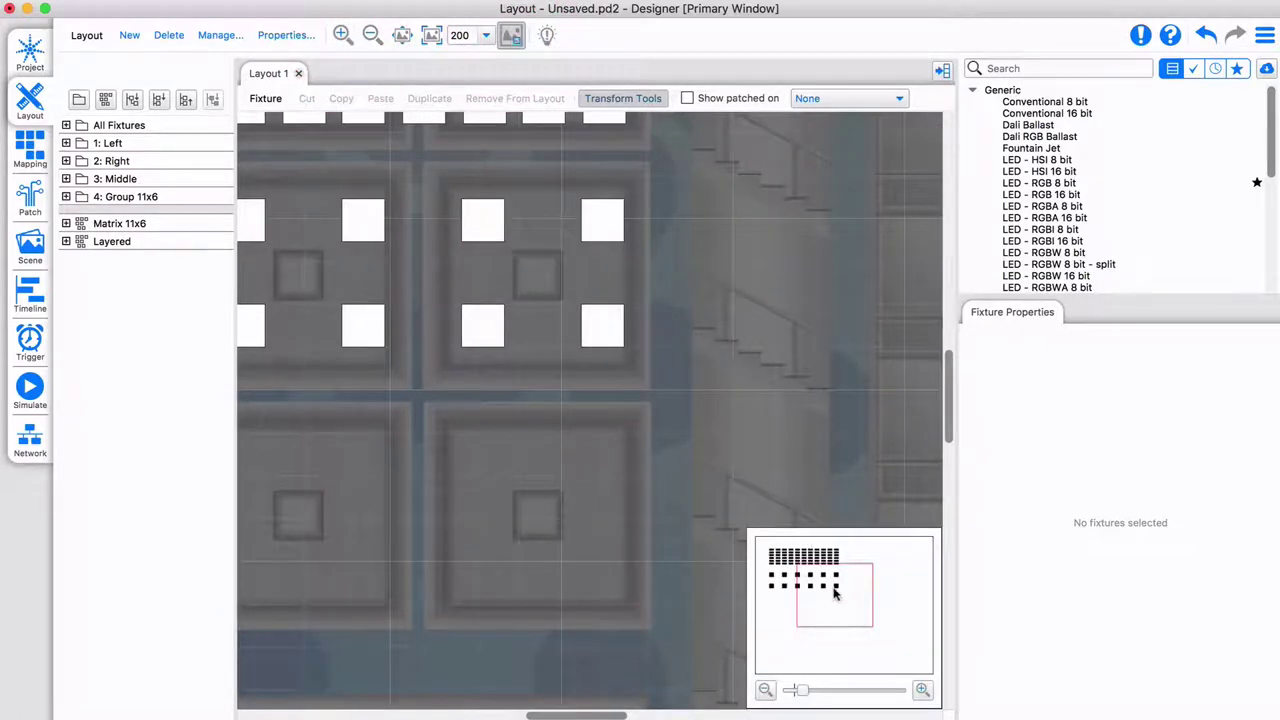
left_click(840, 601)
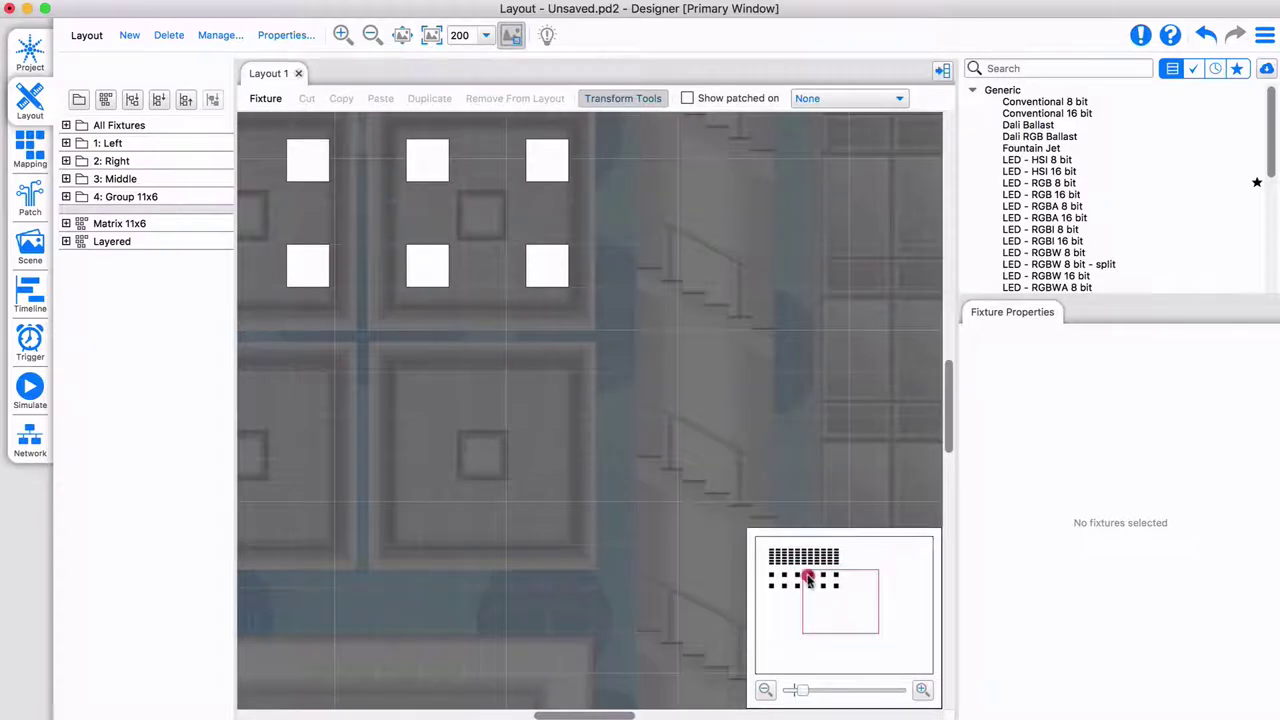
left_click(808, 578)
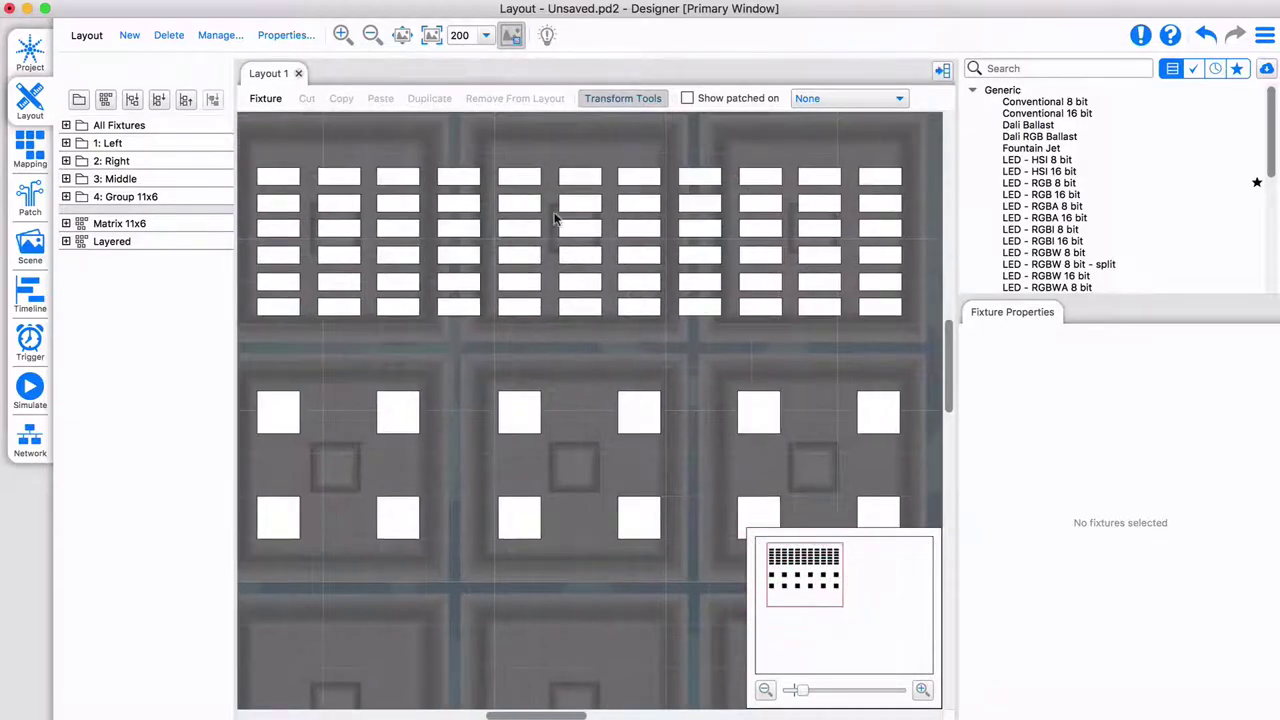
left_click(432, 36)
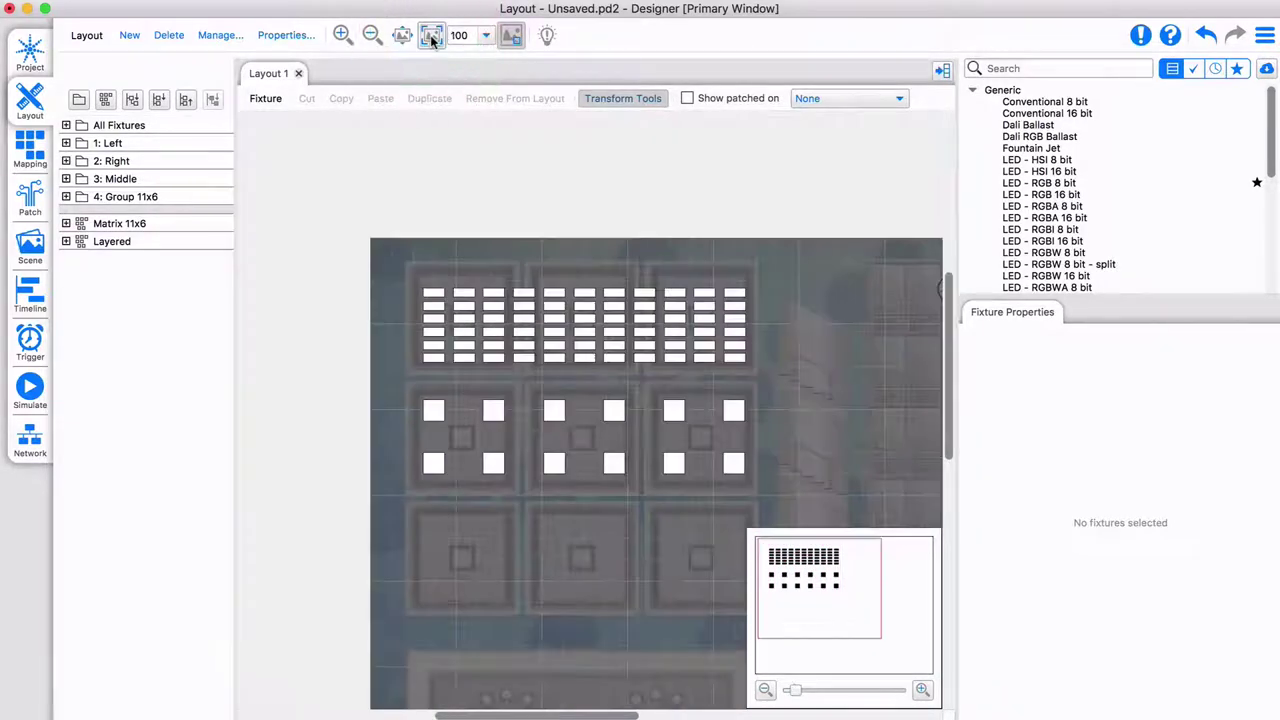
left_click(403, 36)
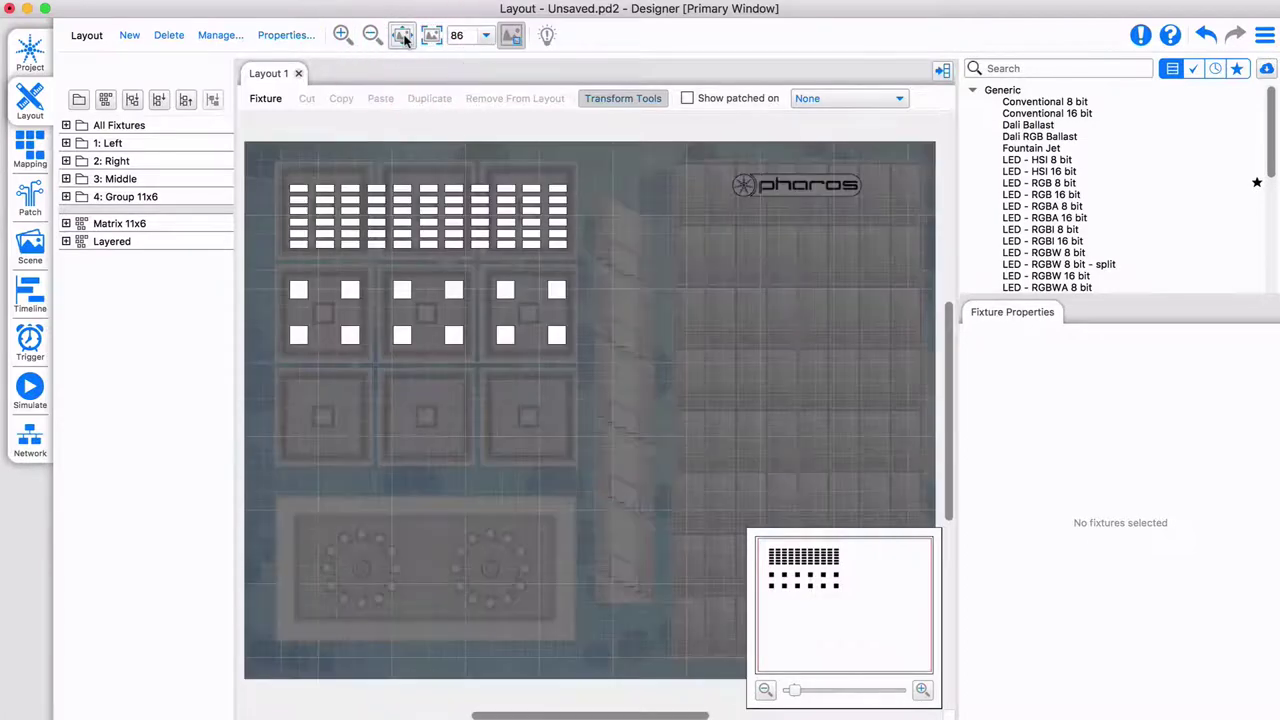
left_click(511, 36)
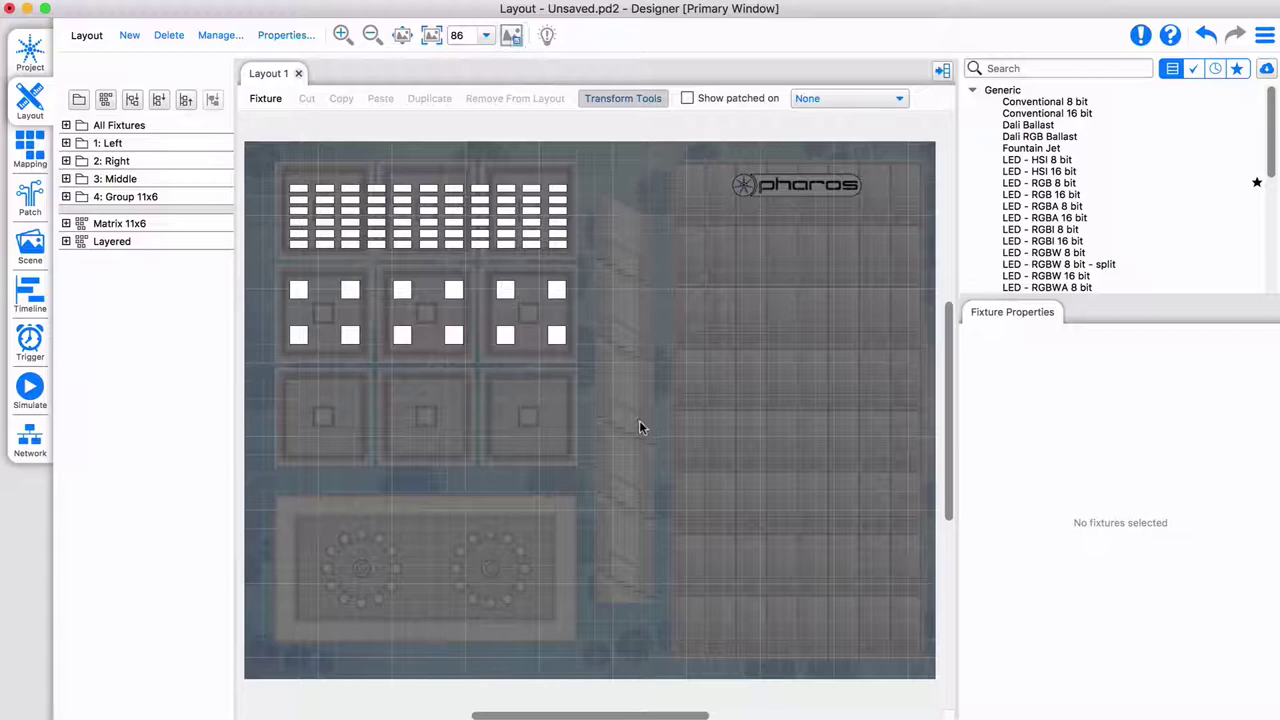
Create a new layout named Facade.
left_click(129, 35)
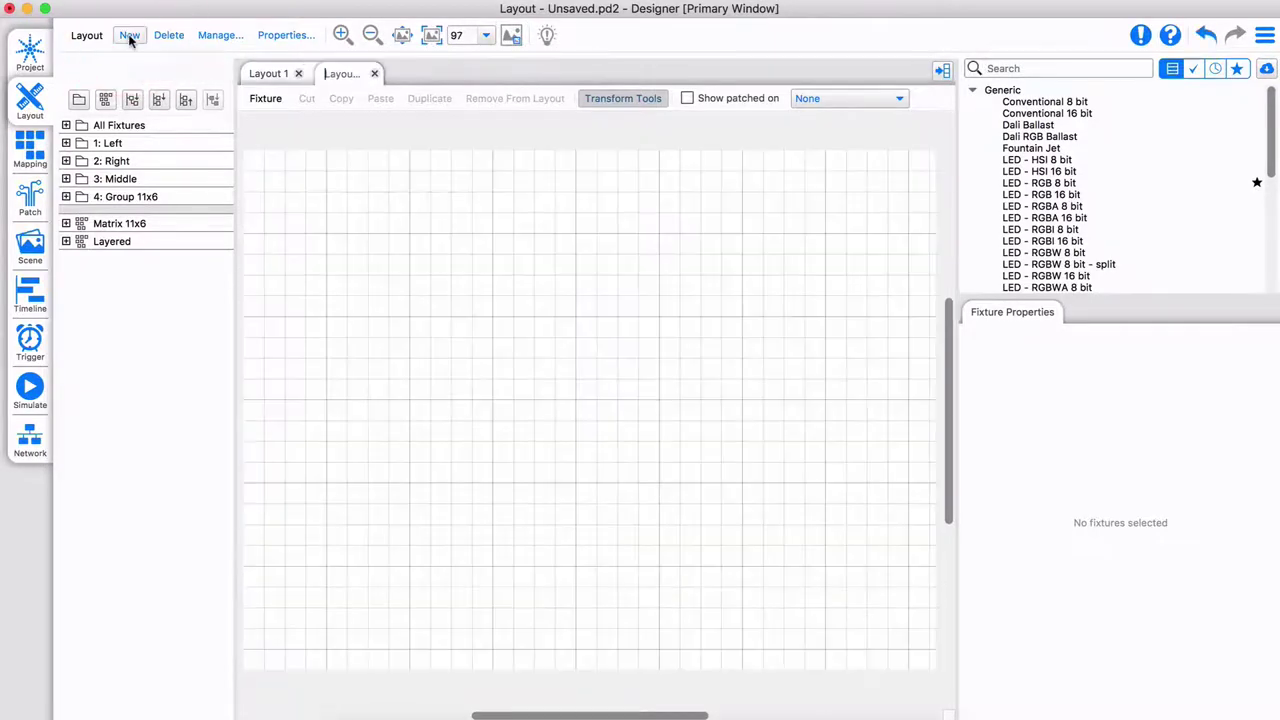
type("Facade")
key("Return")
Set the Facade layout's width and height to 300 each and turn off its grid.
left_click(284, 35)
type("300")
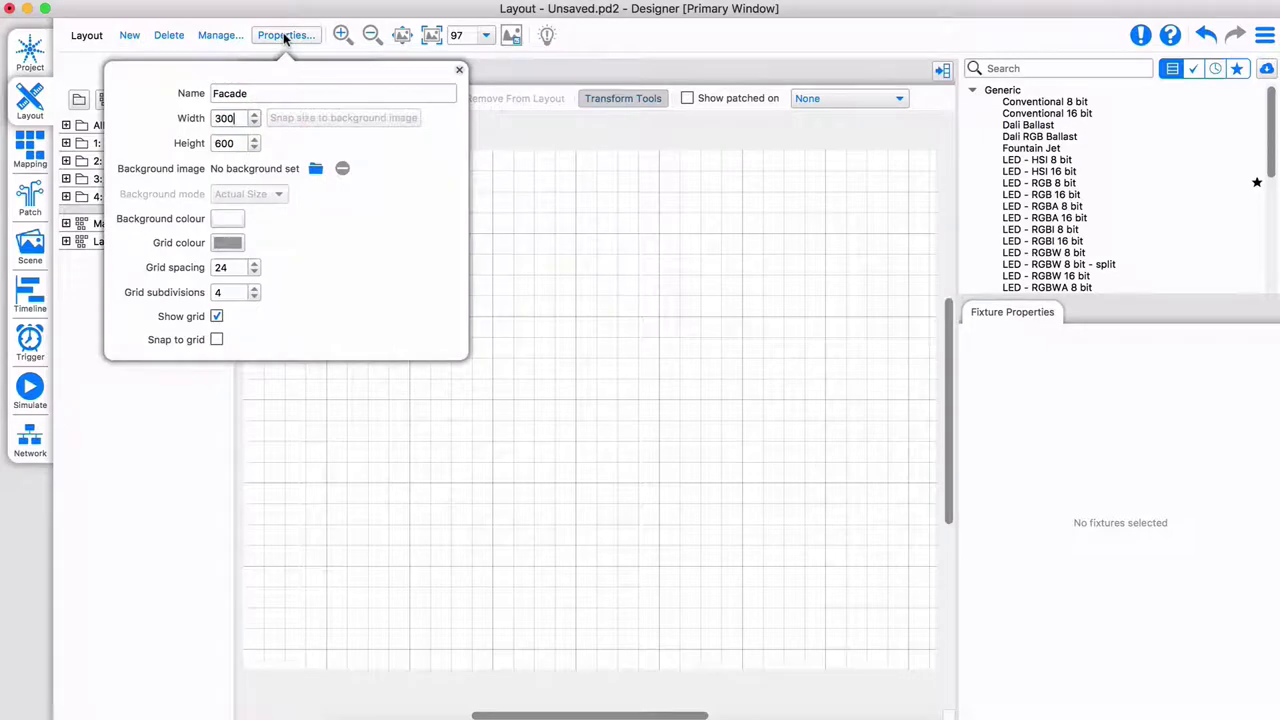
key("Tab")
type("300")
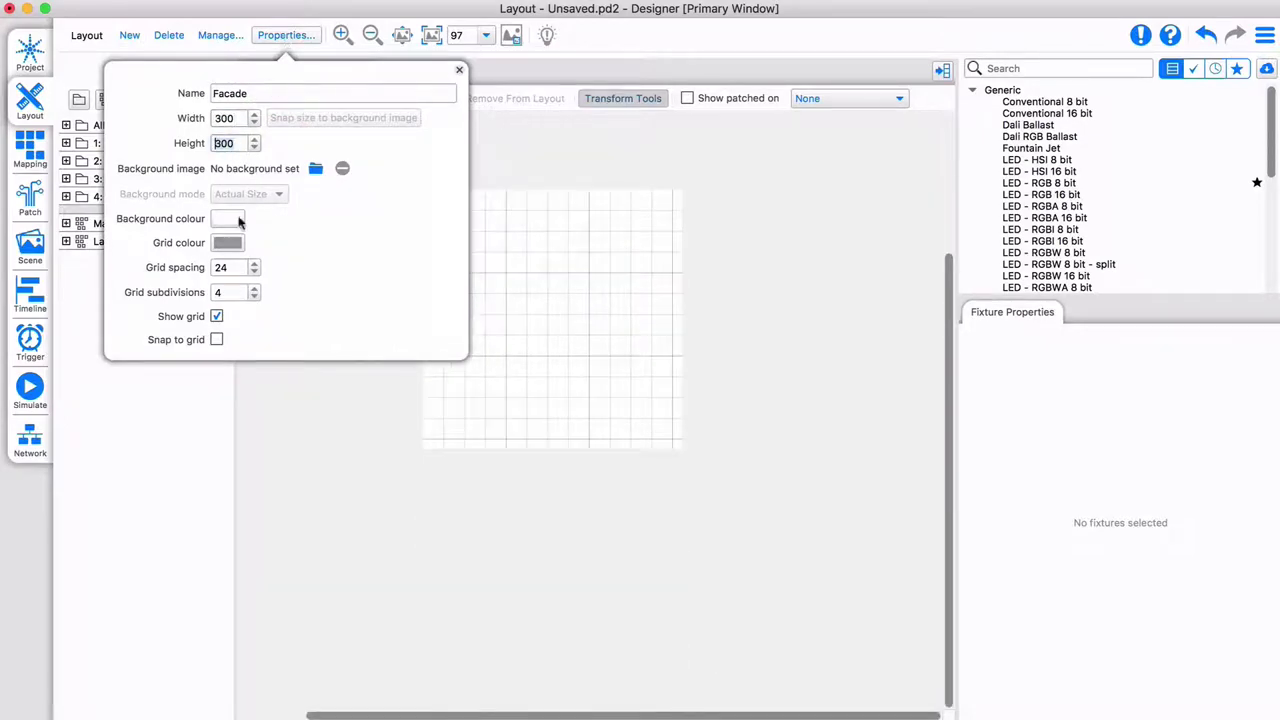
left_click(216, 316)
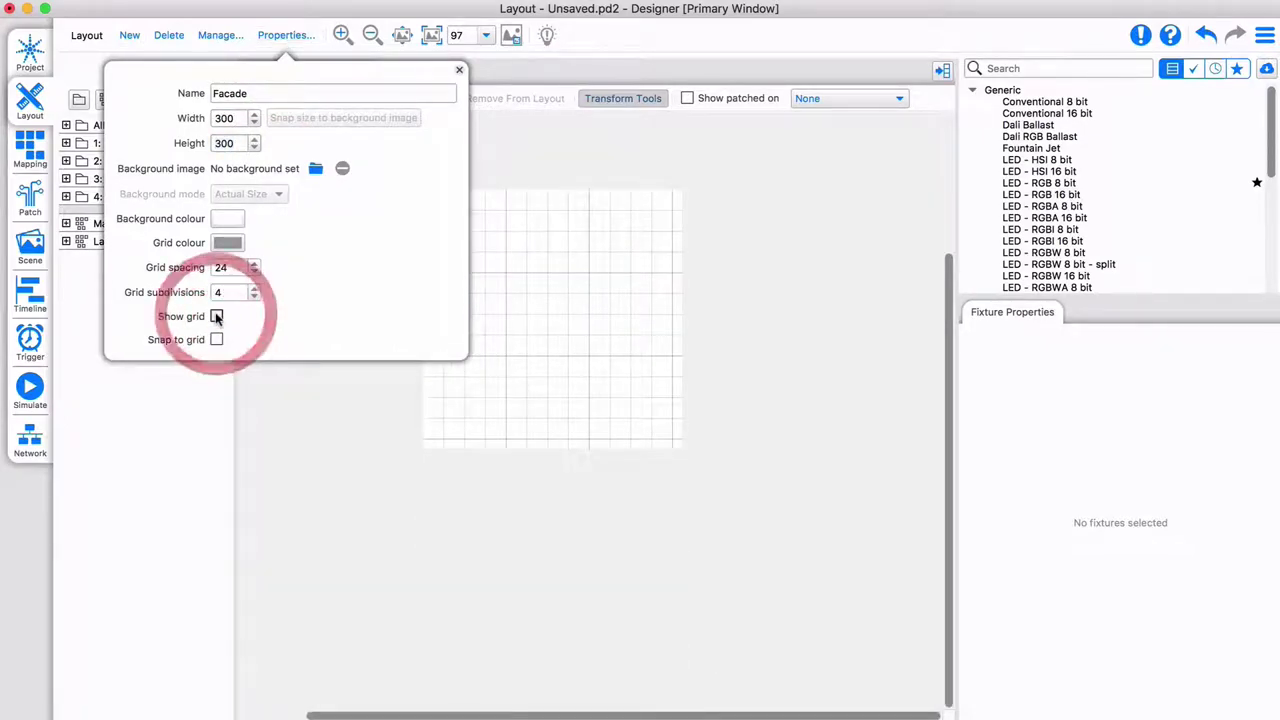
Show the Facade layout at actual size, close it and reopen it from the list of layouts.
left_click(432, 36)
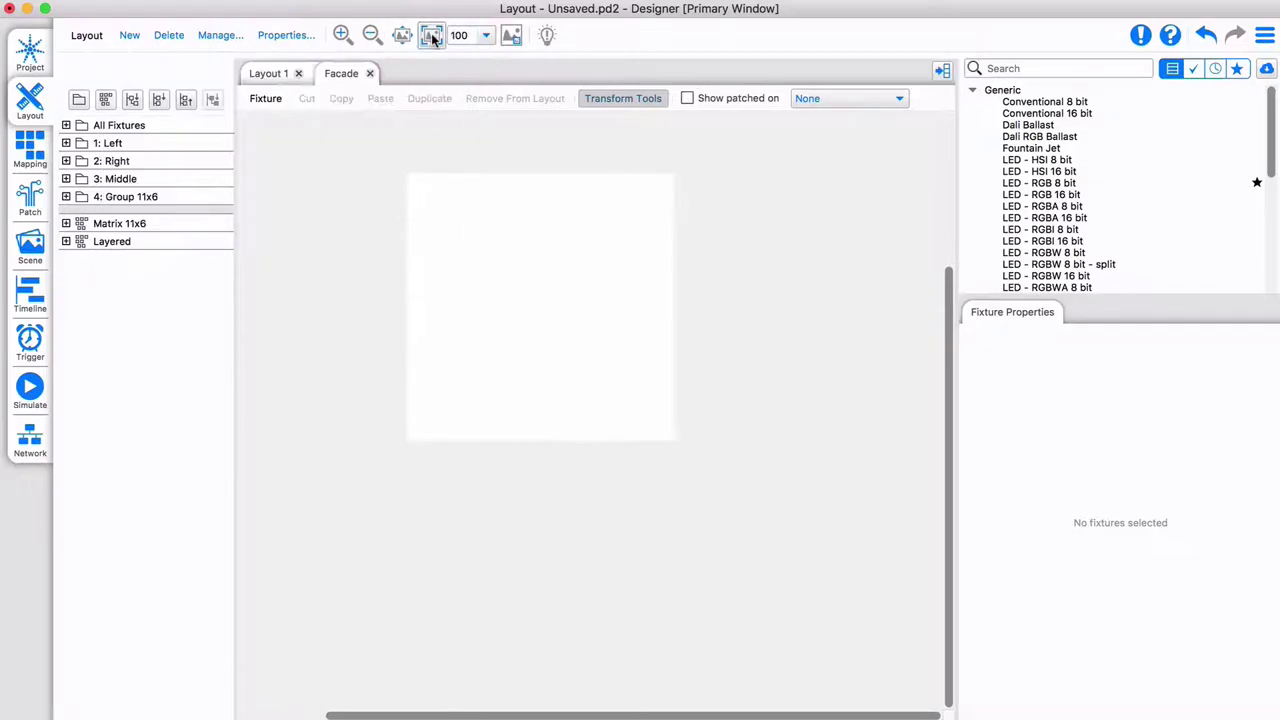
left_click(370, 74)
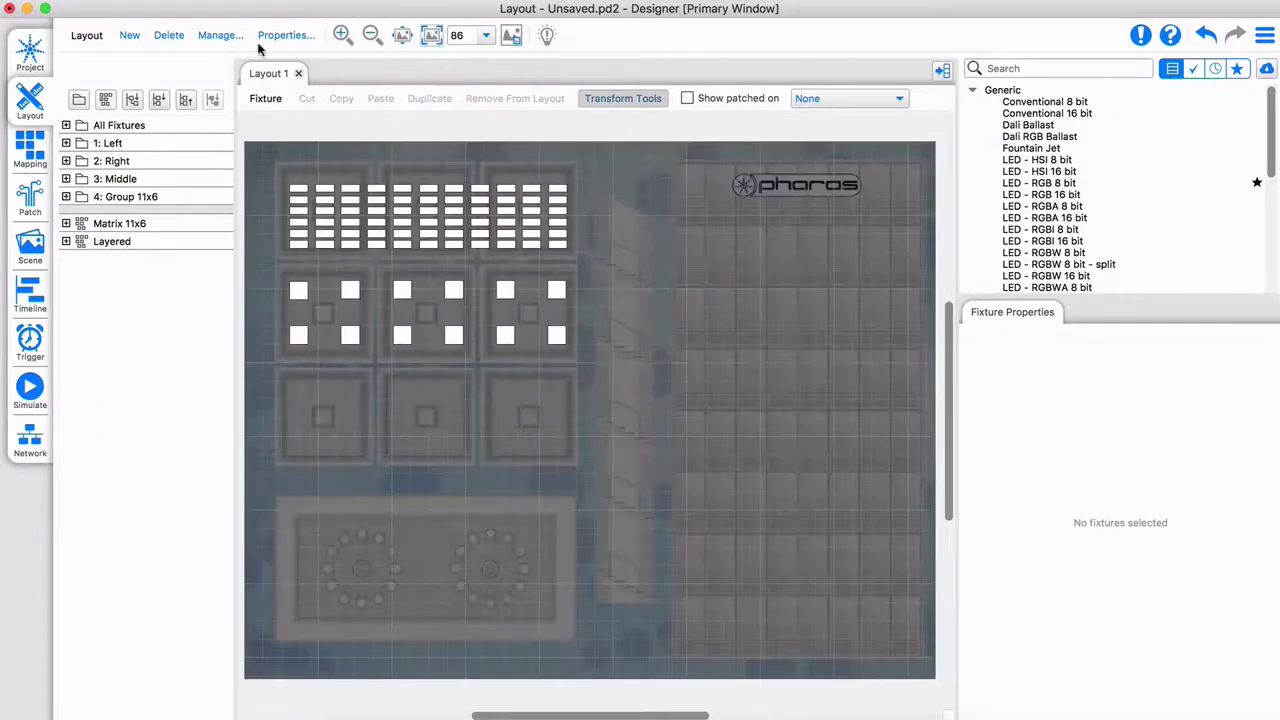
left_click(218, 36)
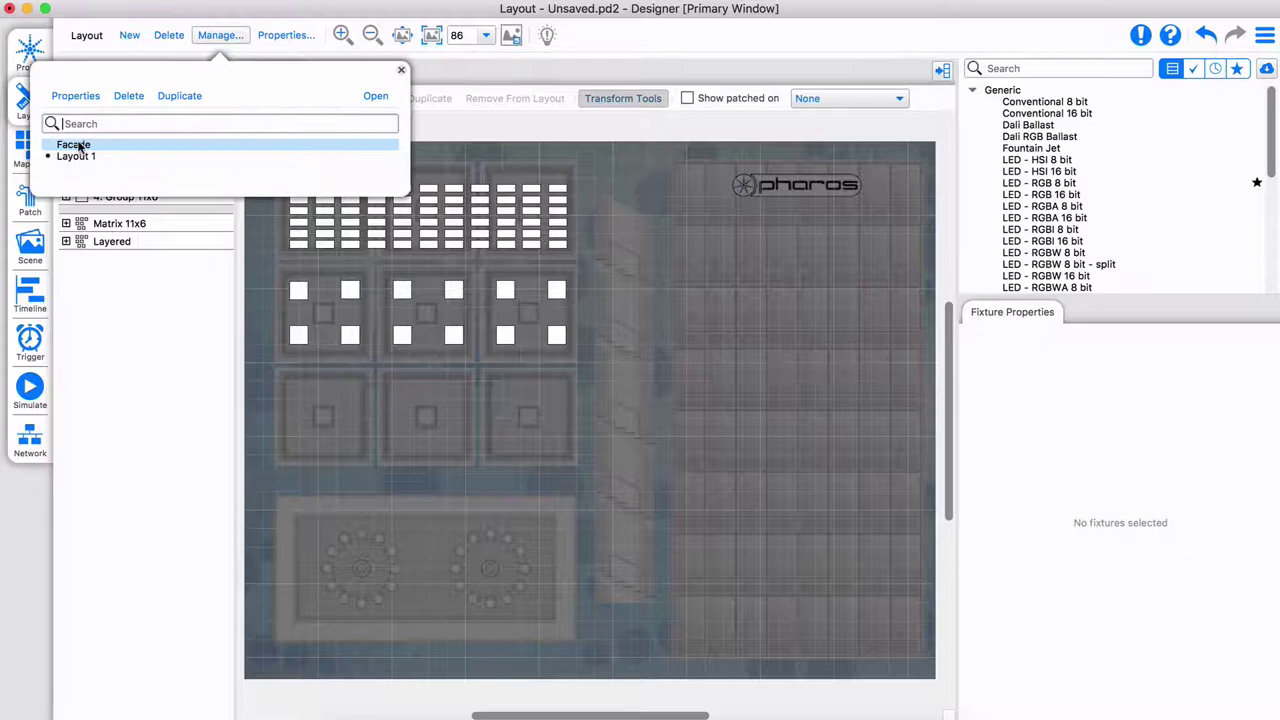
left_click(66, 144)
left_click(375, 96)
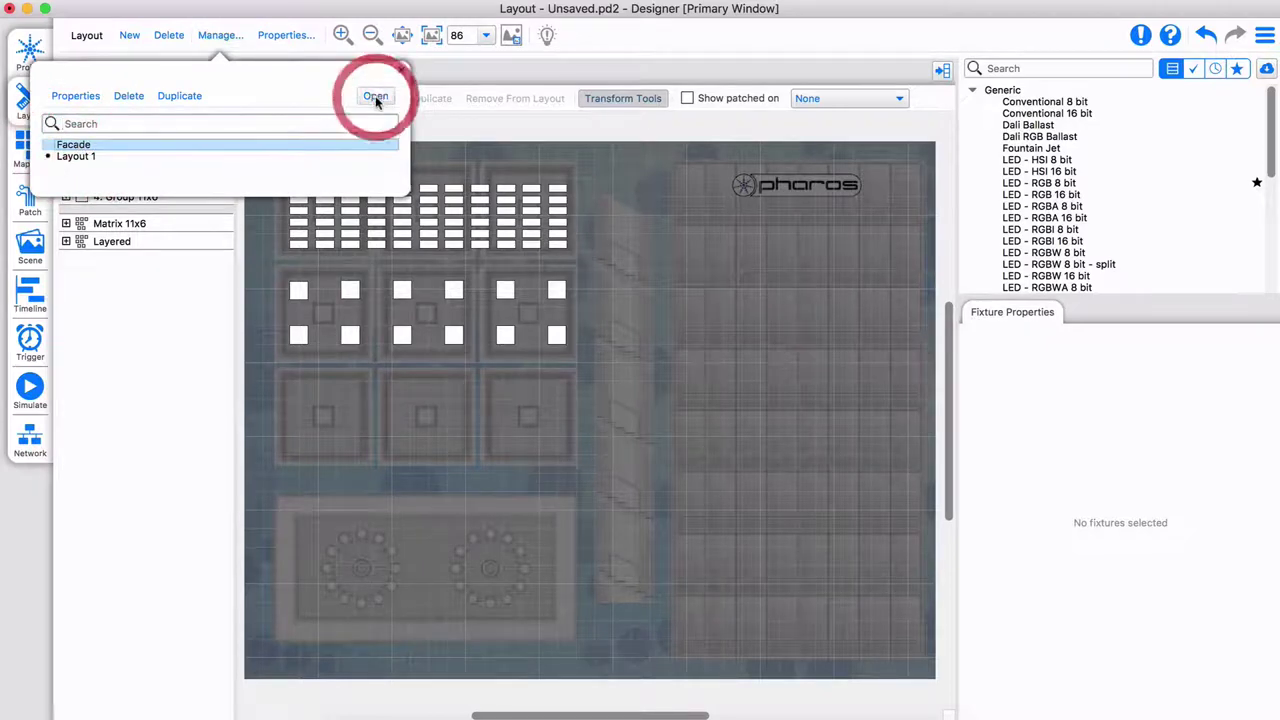
In Layout 1, copy fixtures 1 to 3 of the Left group and paste them as instances in the row of panels below, at about Y 358.
left_click(268, 74)
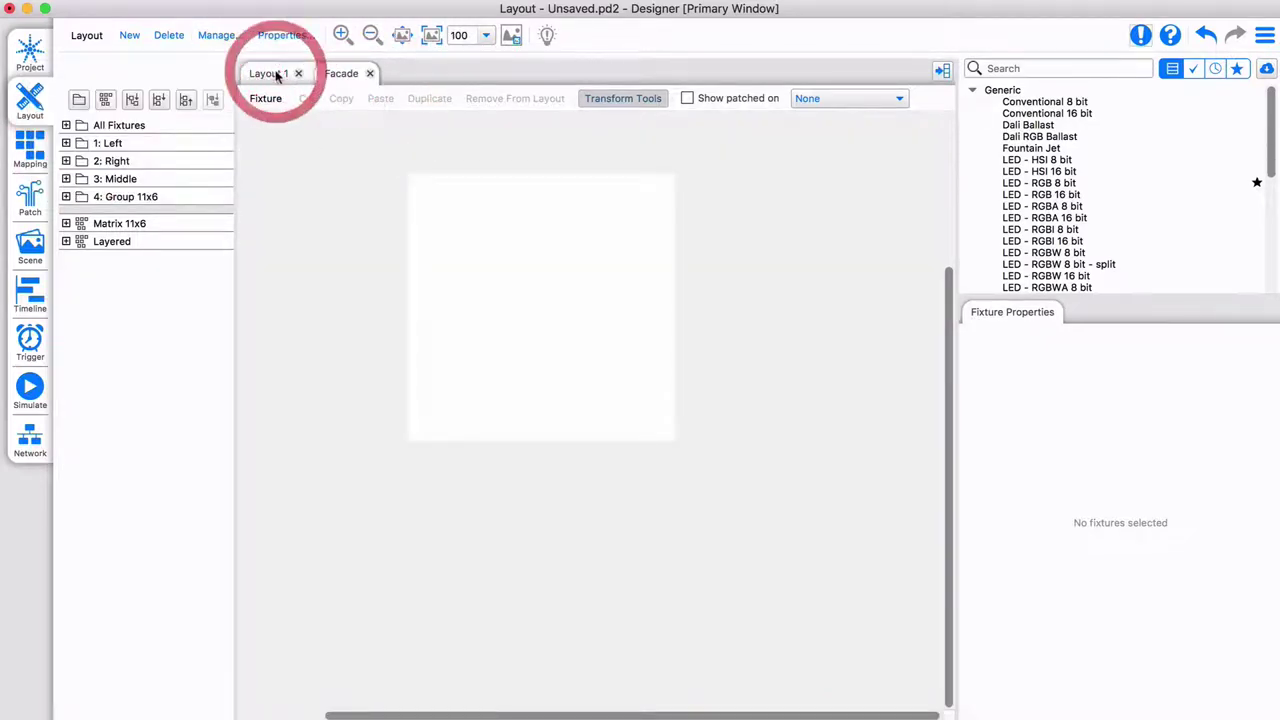
left_click(66, 143)
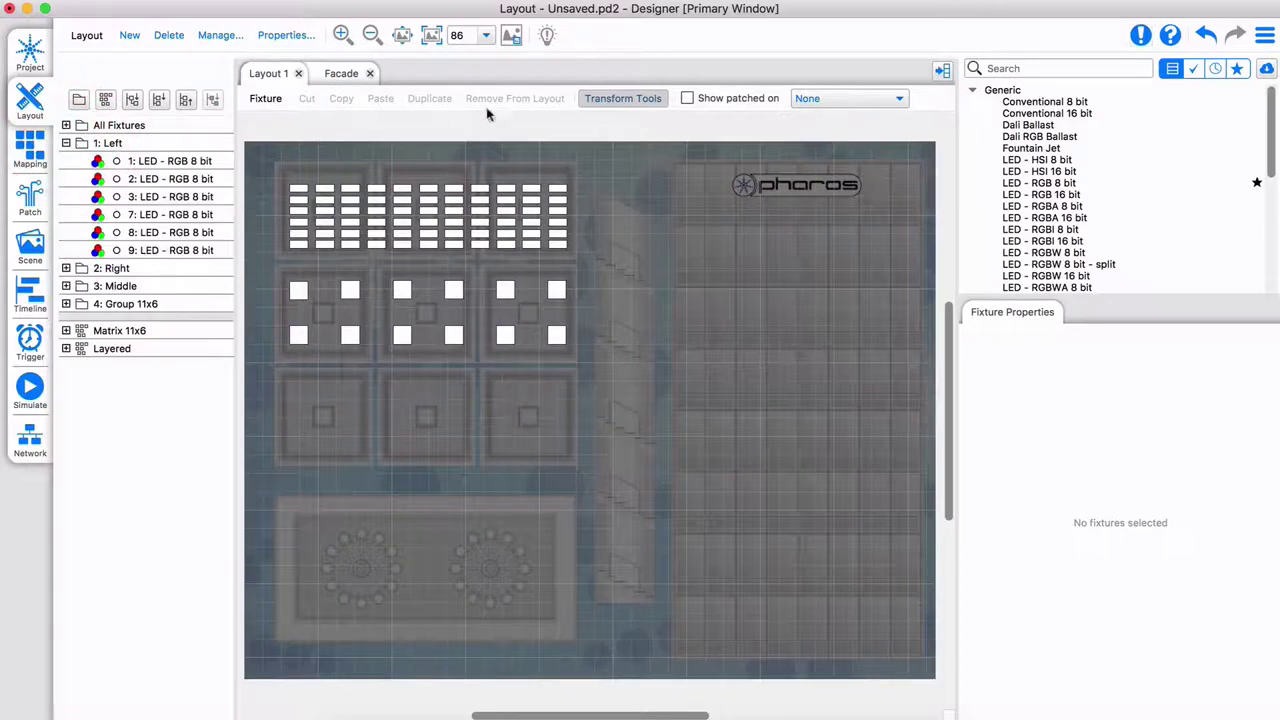
left_click_drag(277, 318, 427, 358)
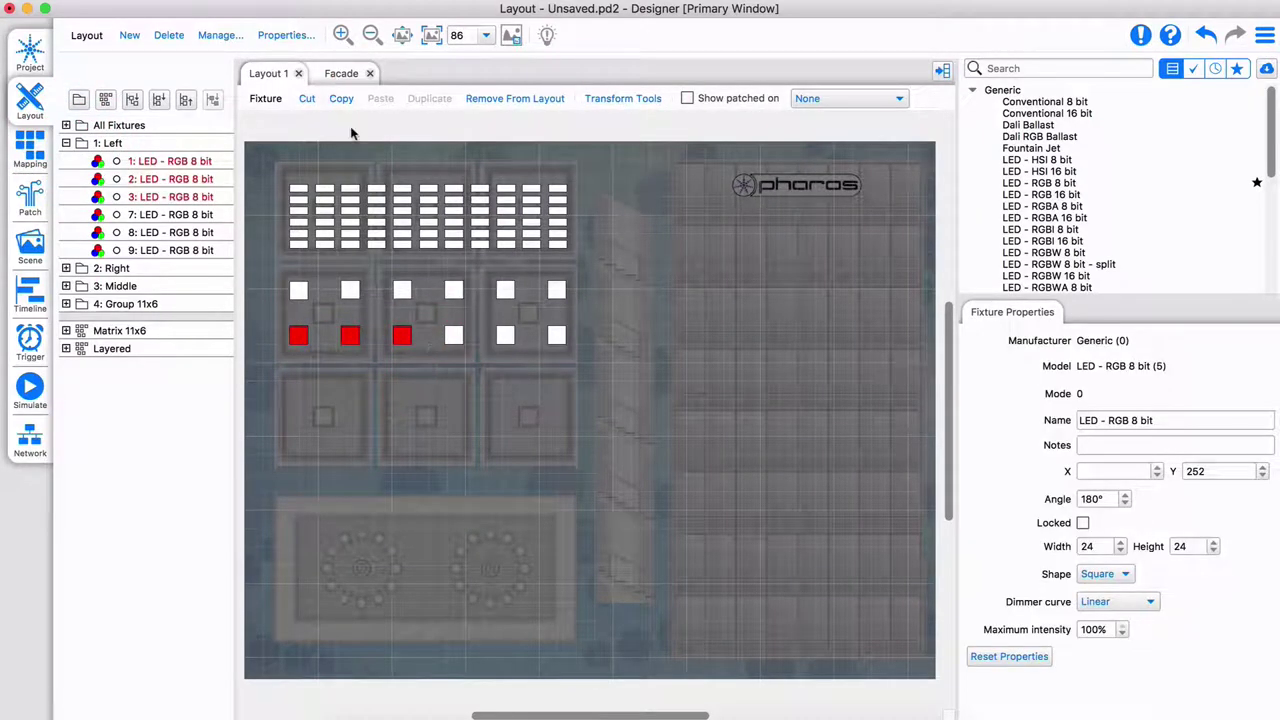
left_click(341, 101)
right_click(350, 418)
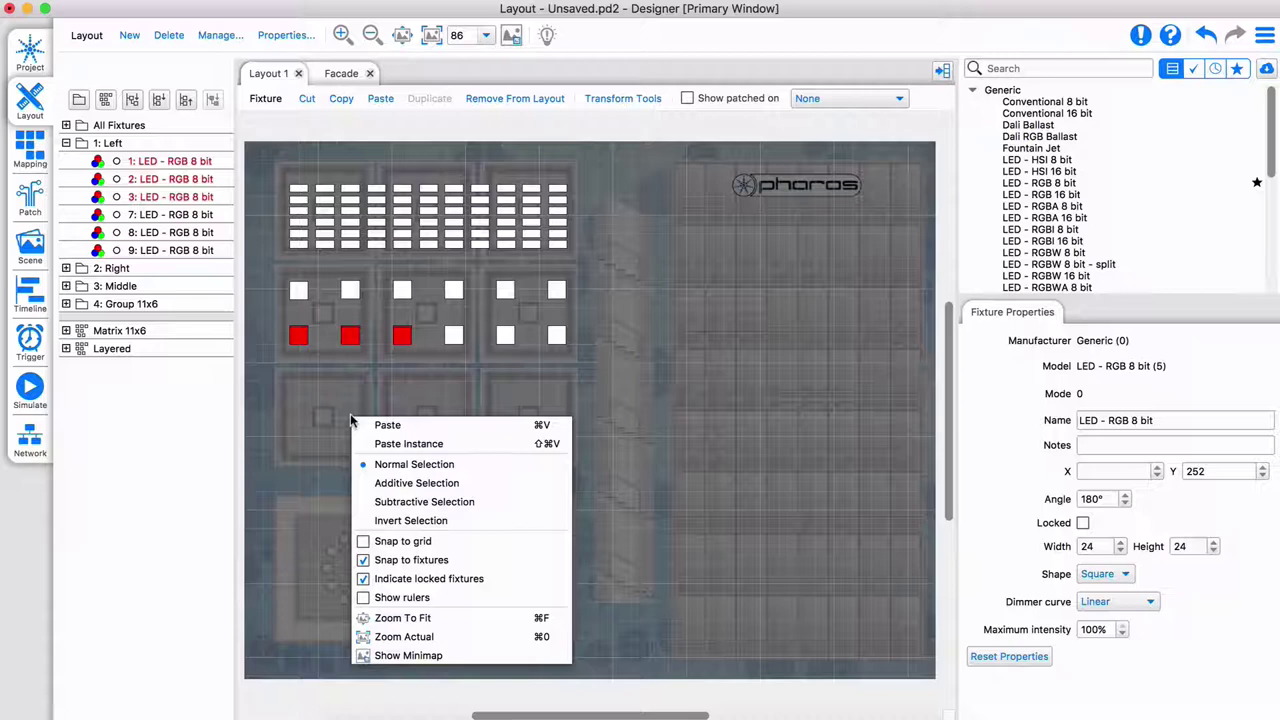
left_click(415, 444)
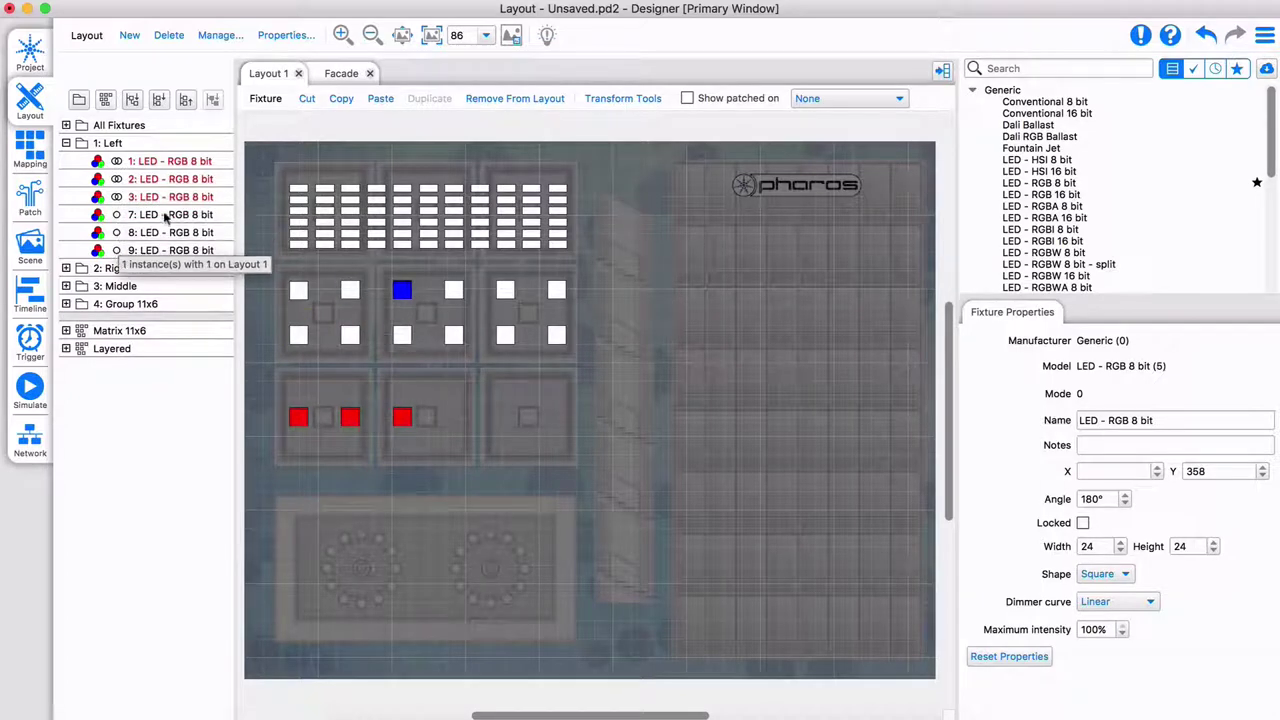
Paste instances of the three copied fixtures into the Facade layout at about Y 100 and return to Layout 1.
left_click(341, 74)
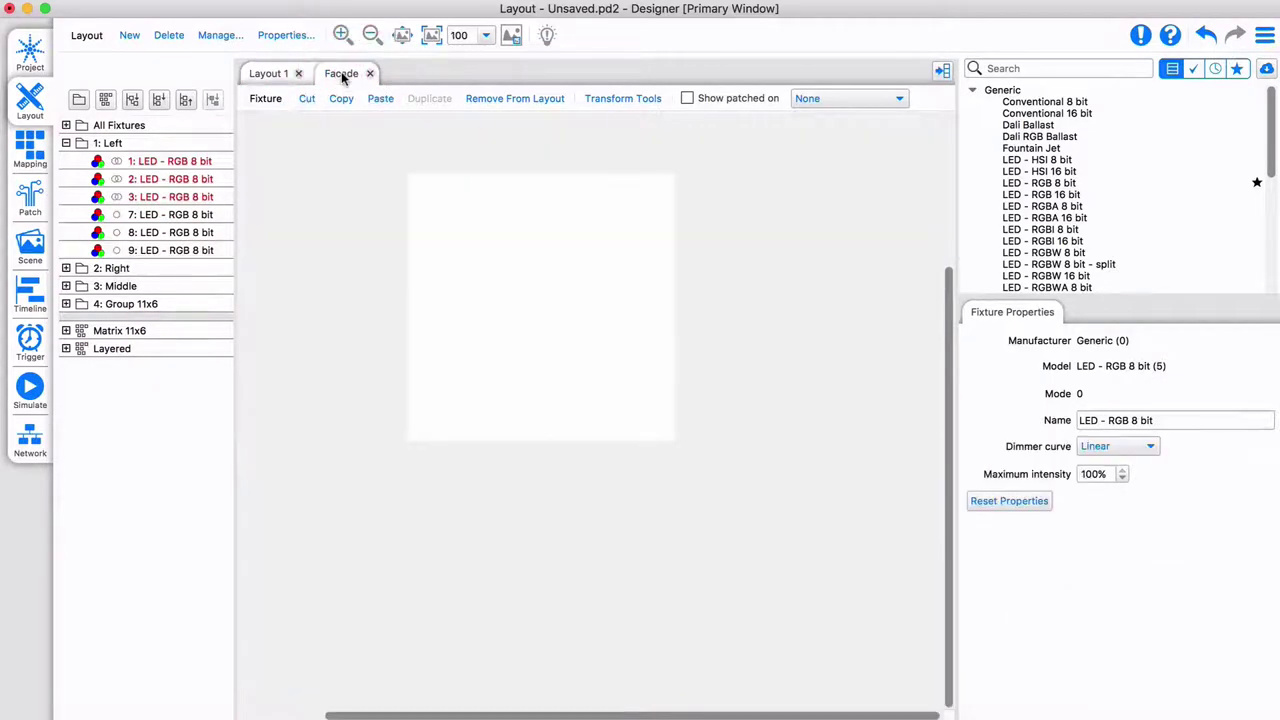
right_click(516, 268)
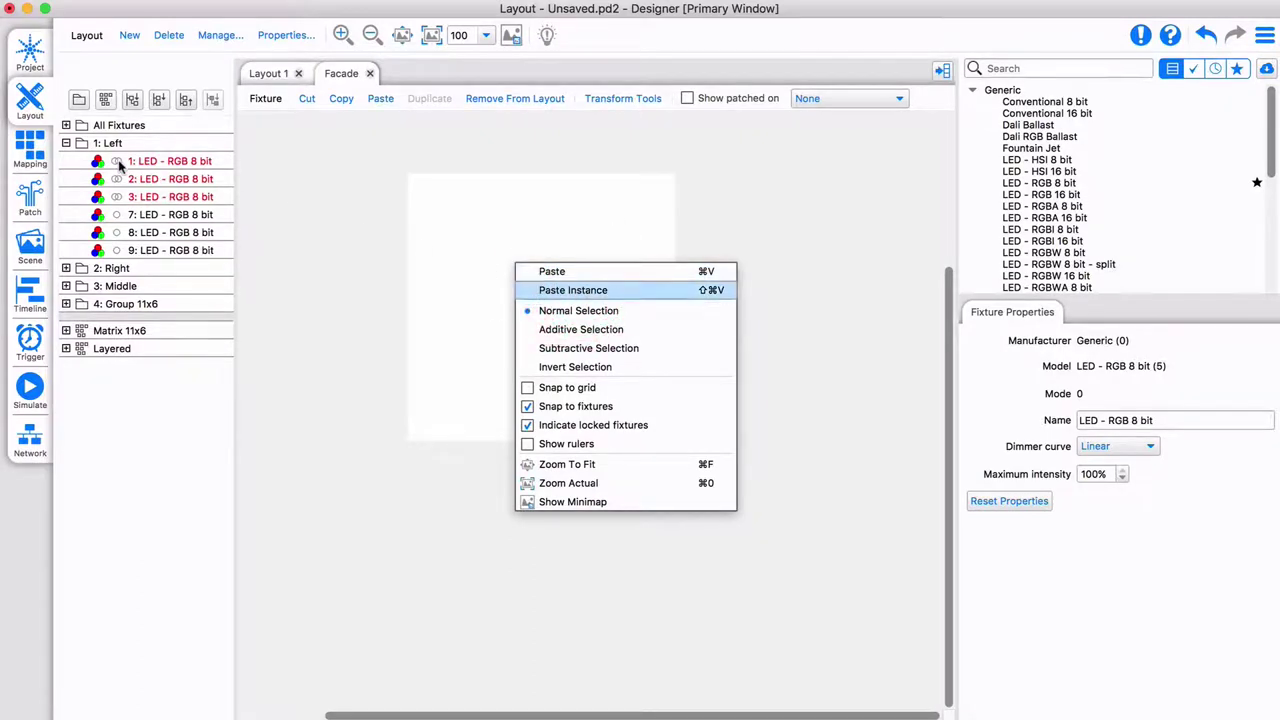
key("Return")
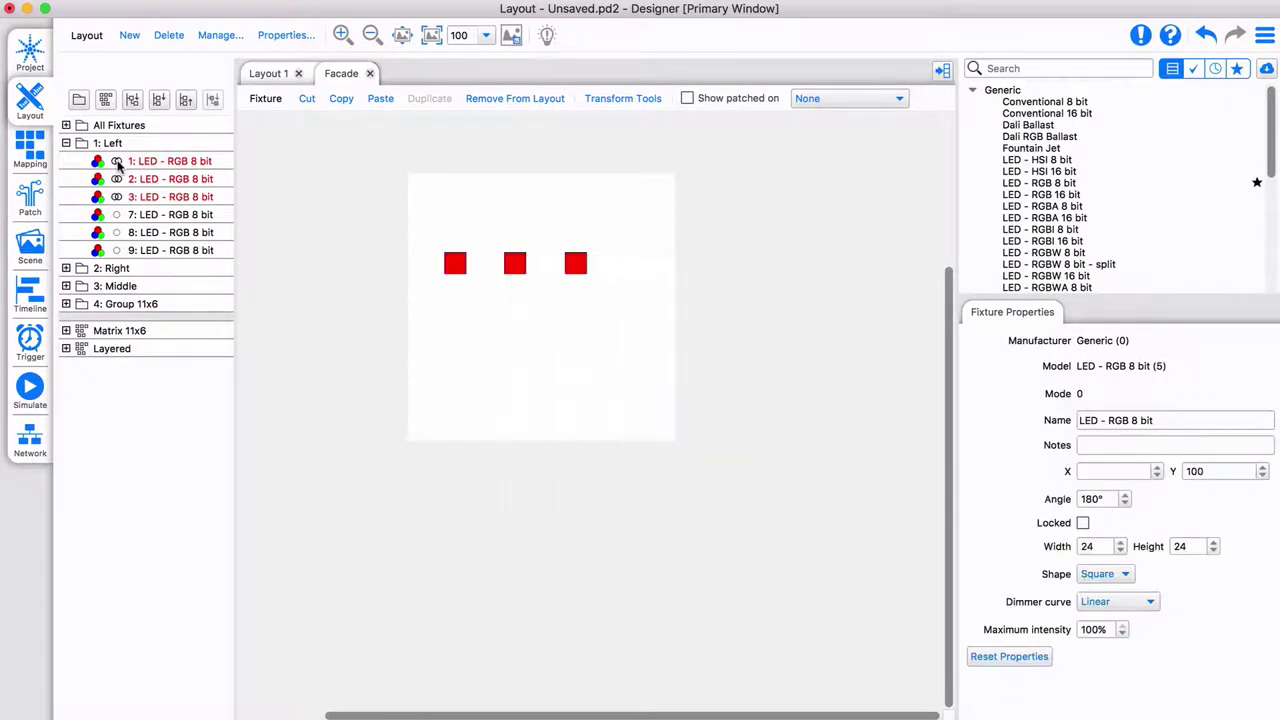
left_click(272, 73)
Remove fixture 7 from Layout 1 and place it back at X 71, Y 194.
left_click(297, 289)
right_click(297, 291)
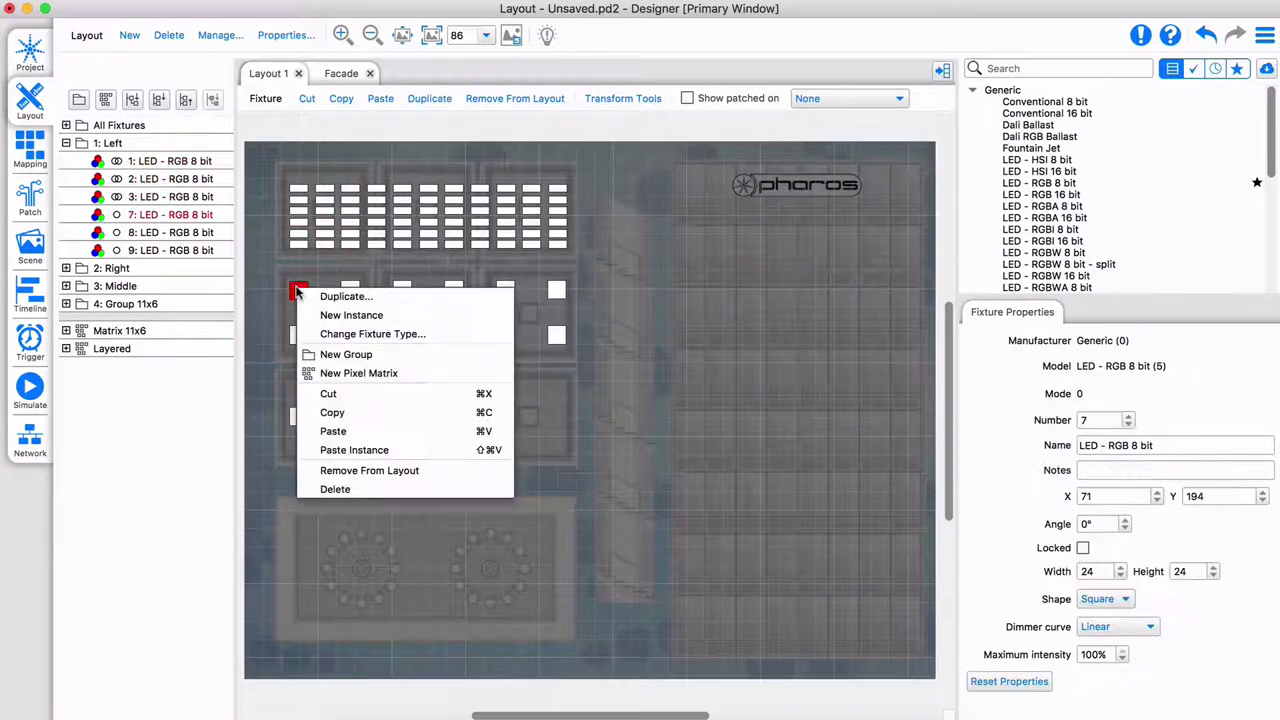
left_click(370, 470)
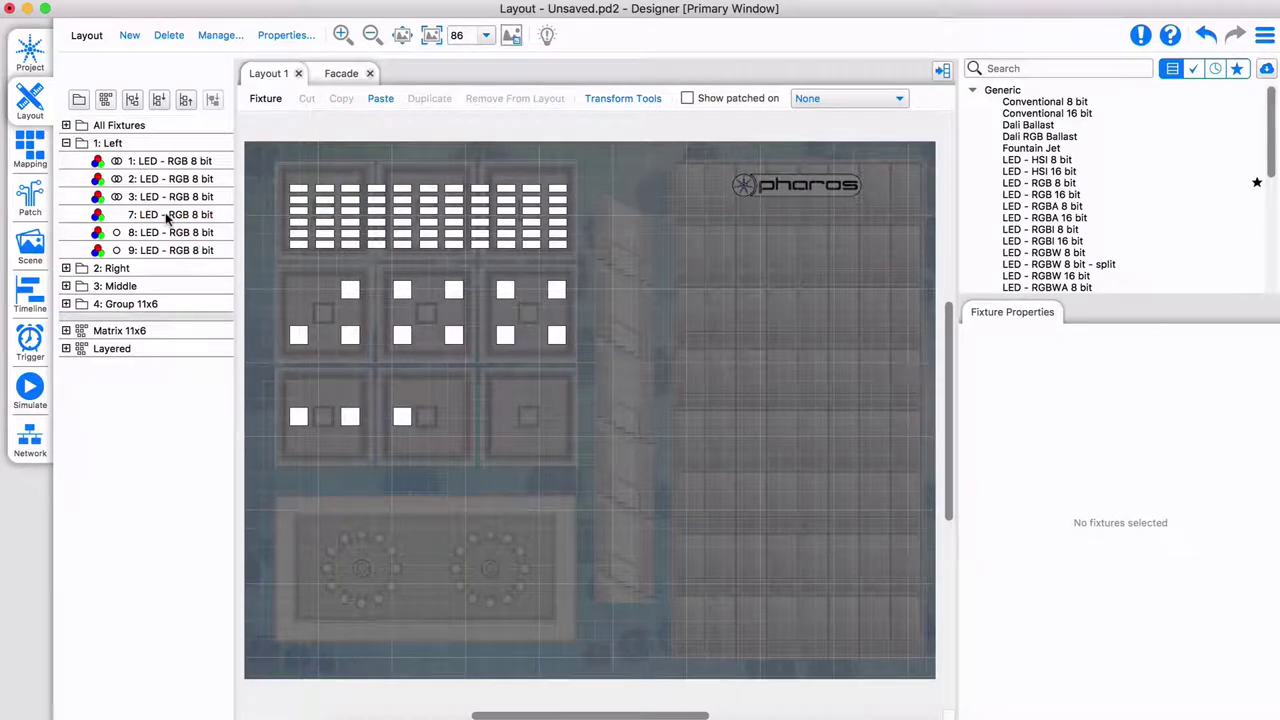
left_click_drag(165, 212, 298, 292)
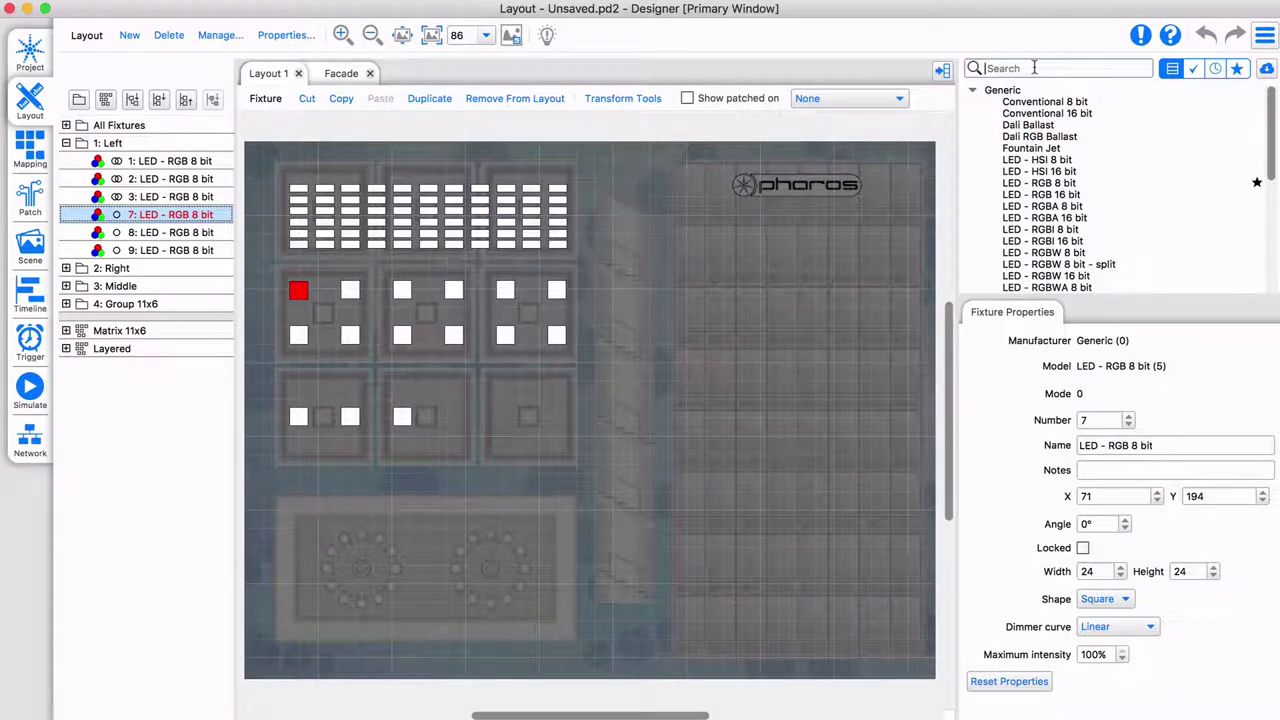
Search the local fixture library for "dyn", clear the search and look at the library filters.
type("dyn")
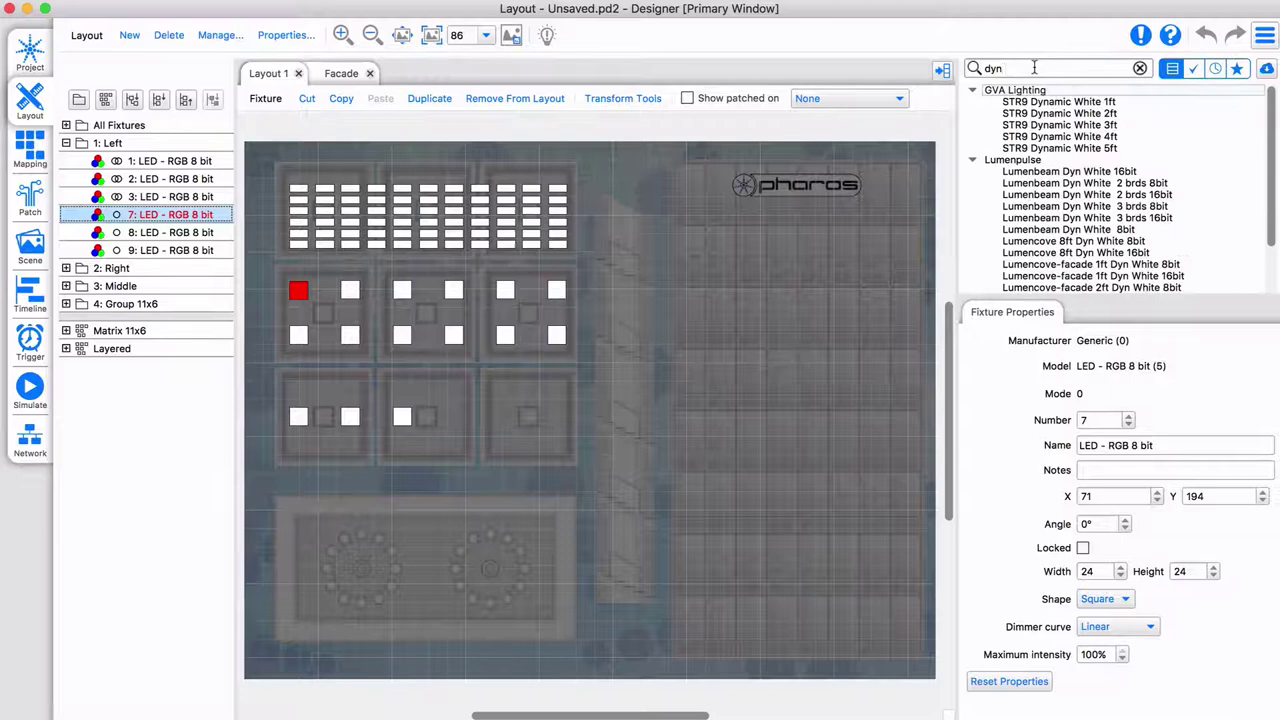
left_click(1139, 68)
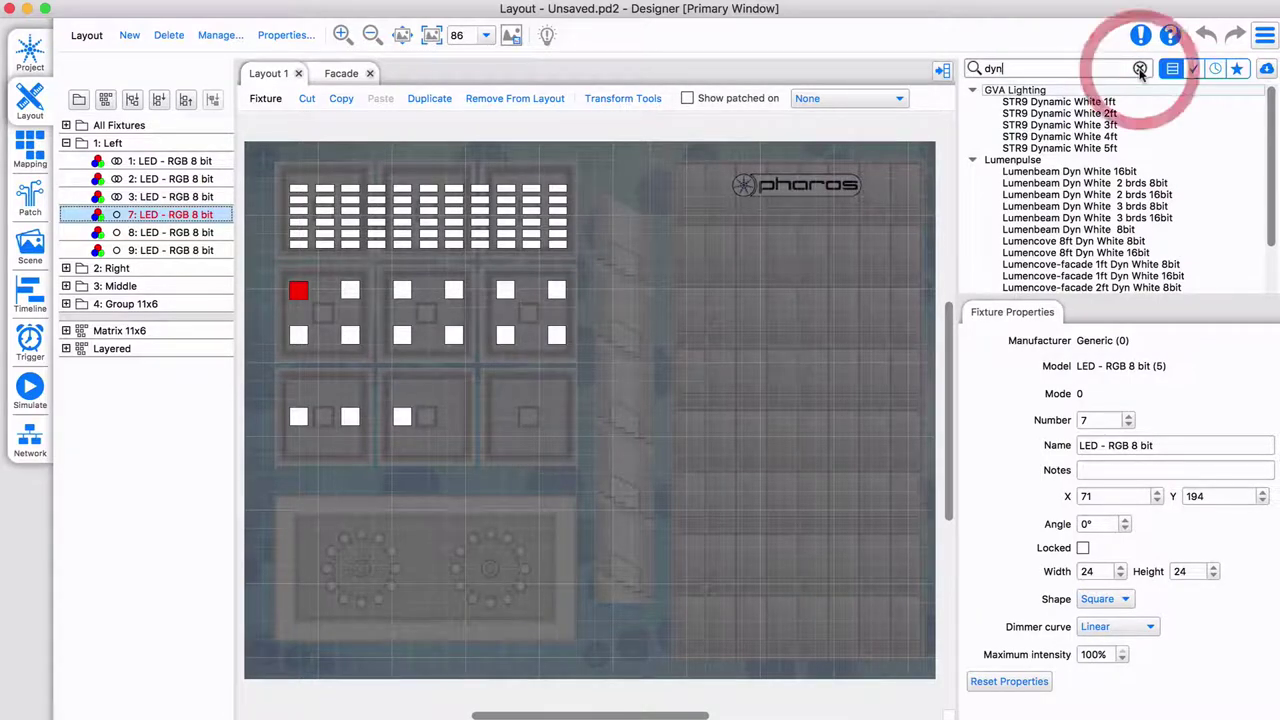
left_click(1194, 74)
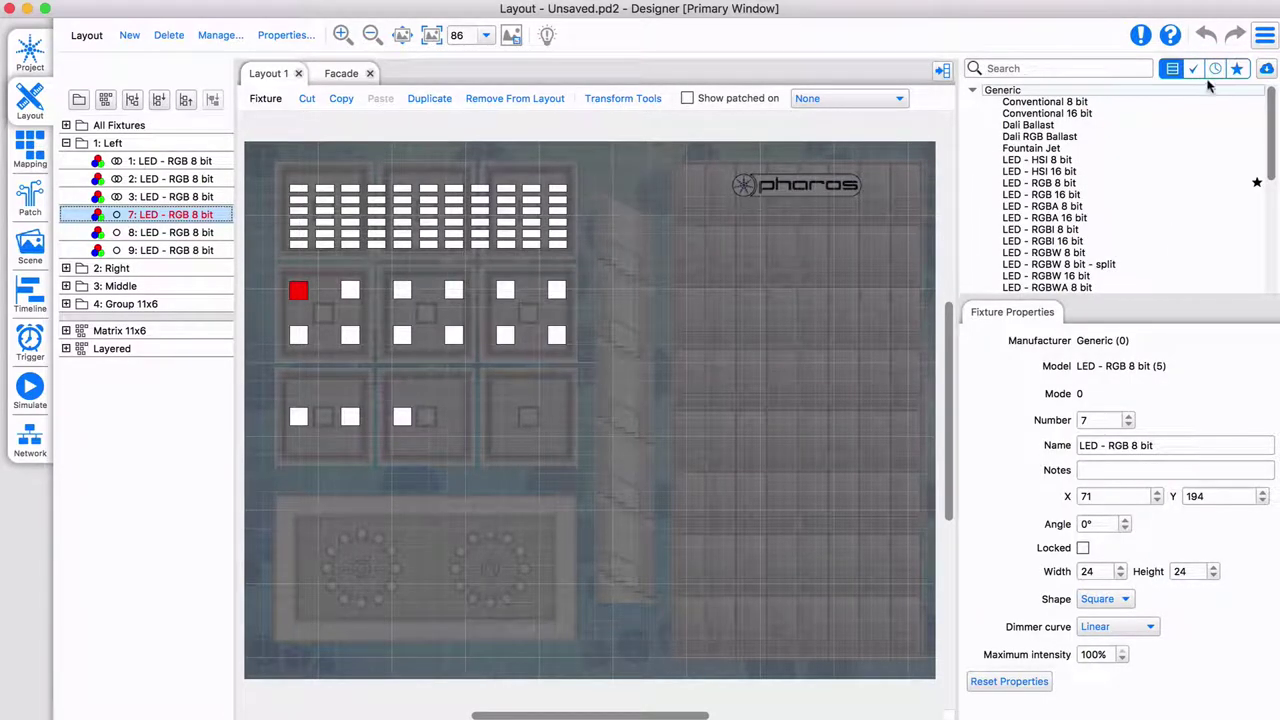
Search the online fixture library for "dyn", mark STR9 Dynamic White 1ft and leave the library without downloading.
left_click(1266, 72)
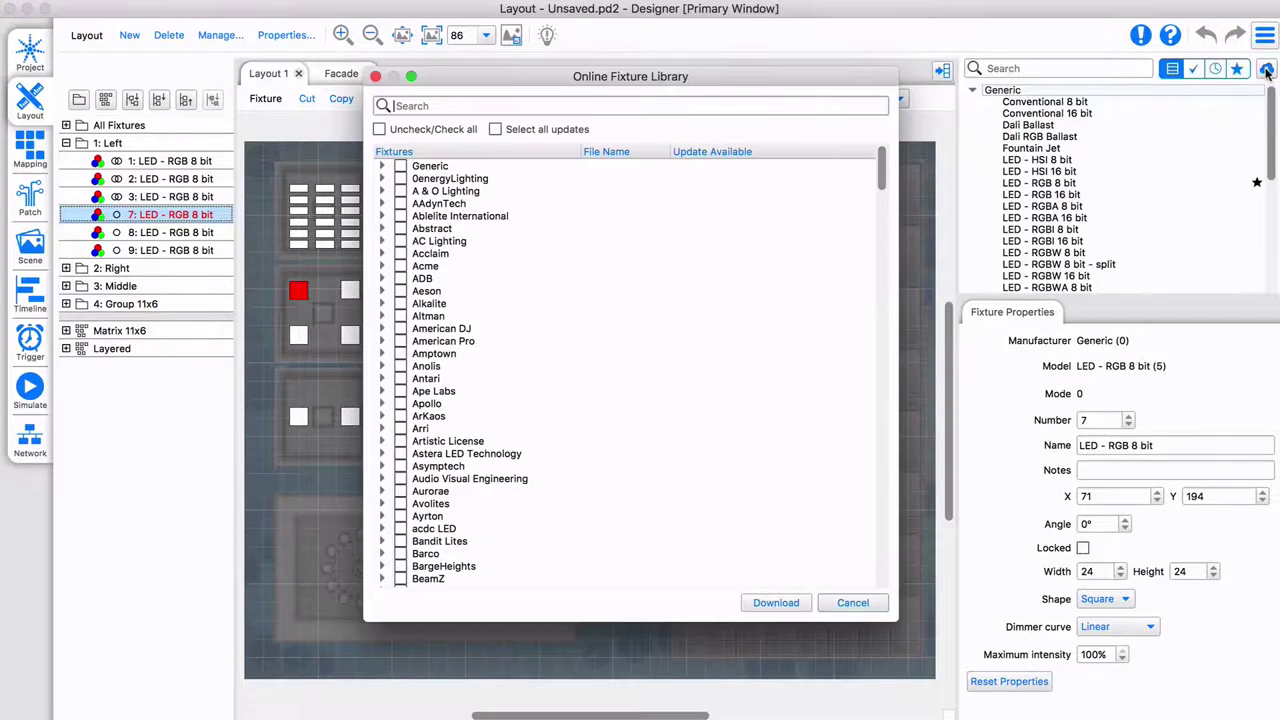
type("dyn")
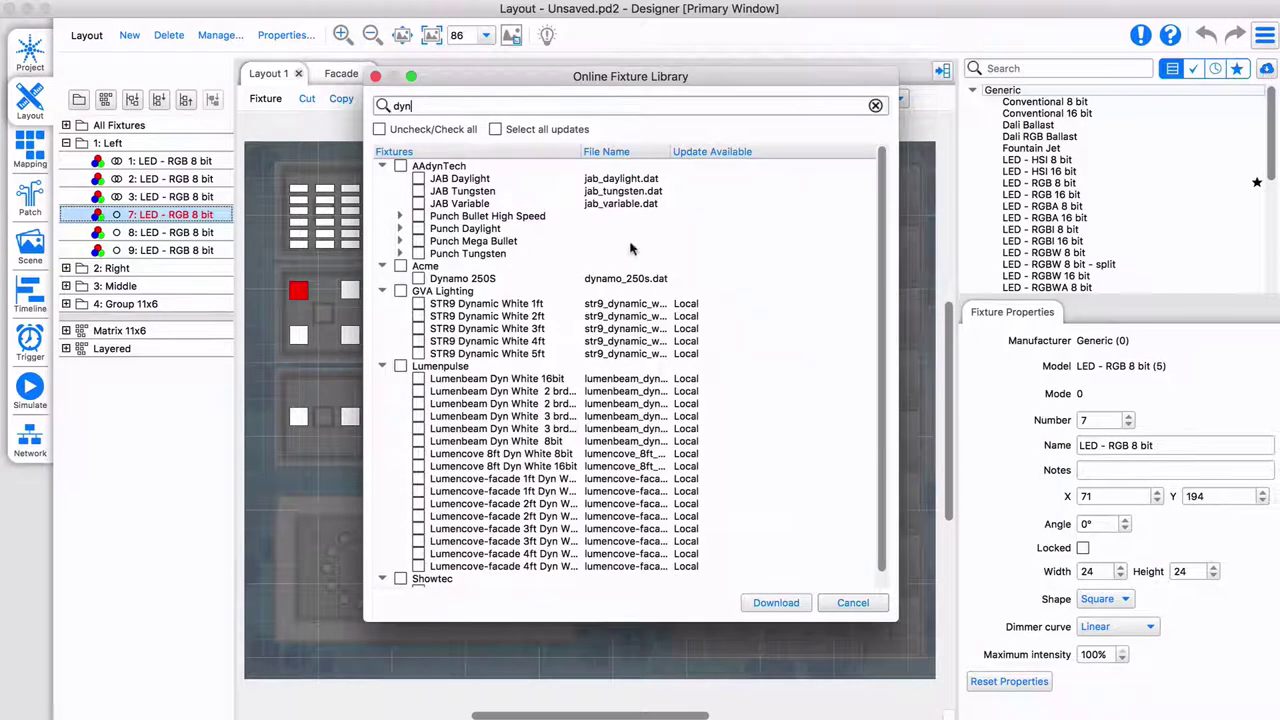
left_click(418, 304)
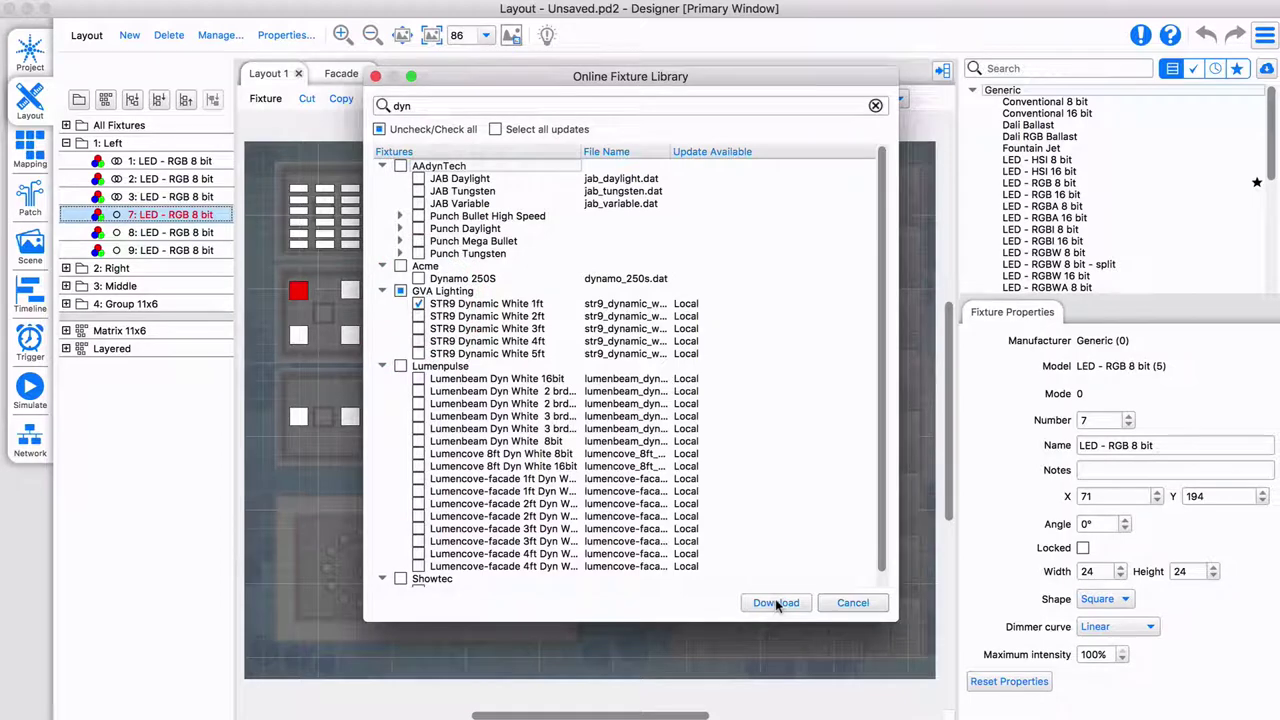
left_click(852, 603)
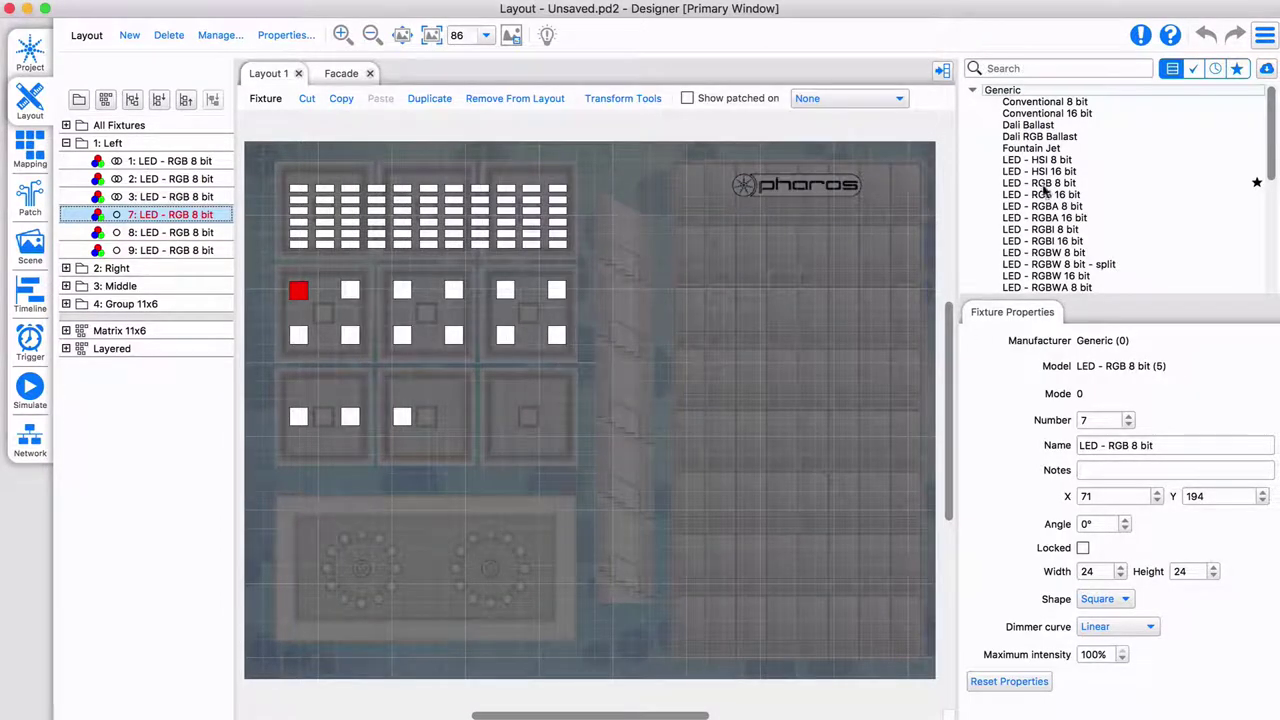
Start a fixture template named DemoTemplate based on the generic LED - RGB 8 bit fixture and proceed to its layout settings.
right_click(1044, 185)
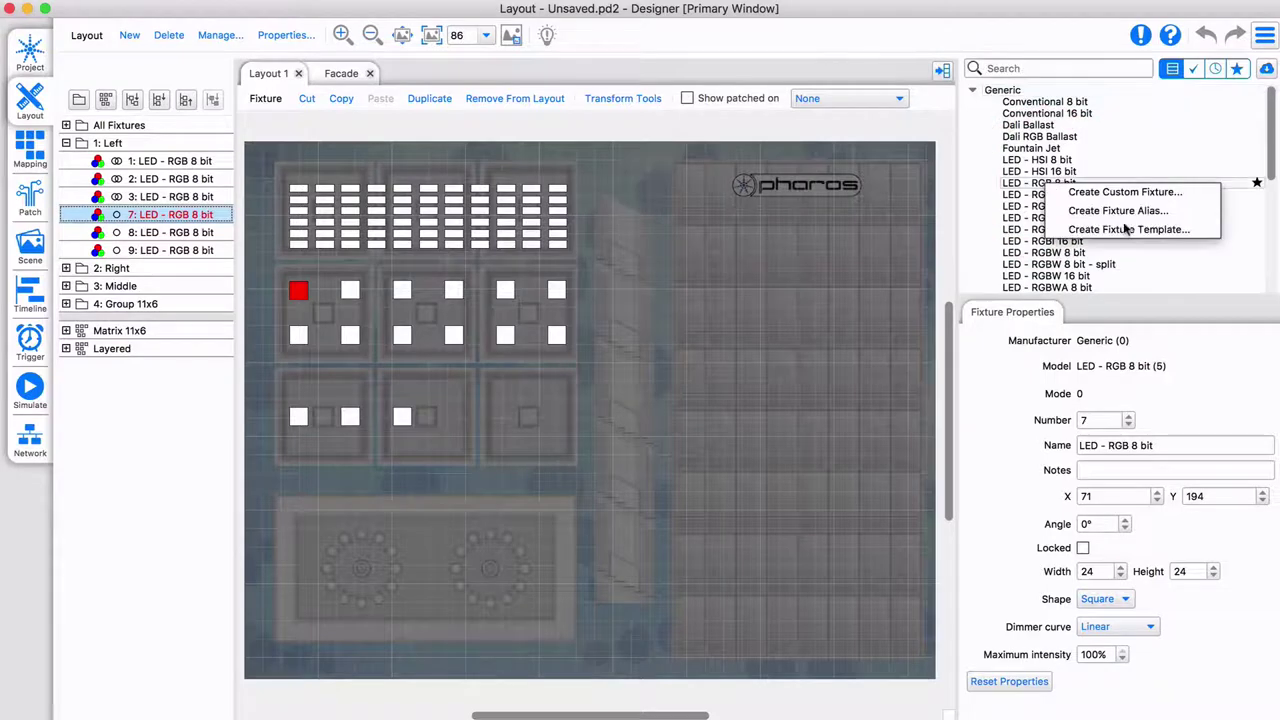
left_click(1128, 229)
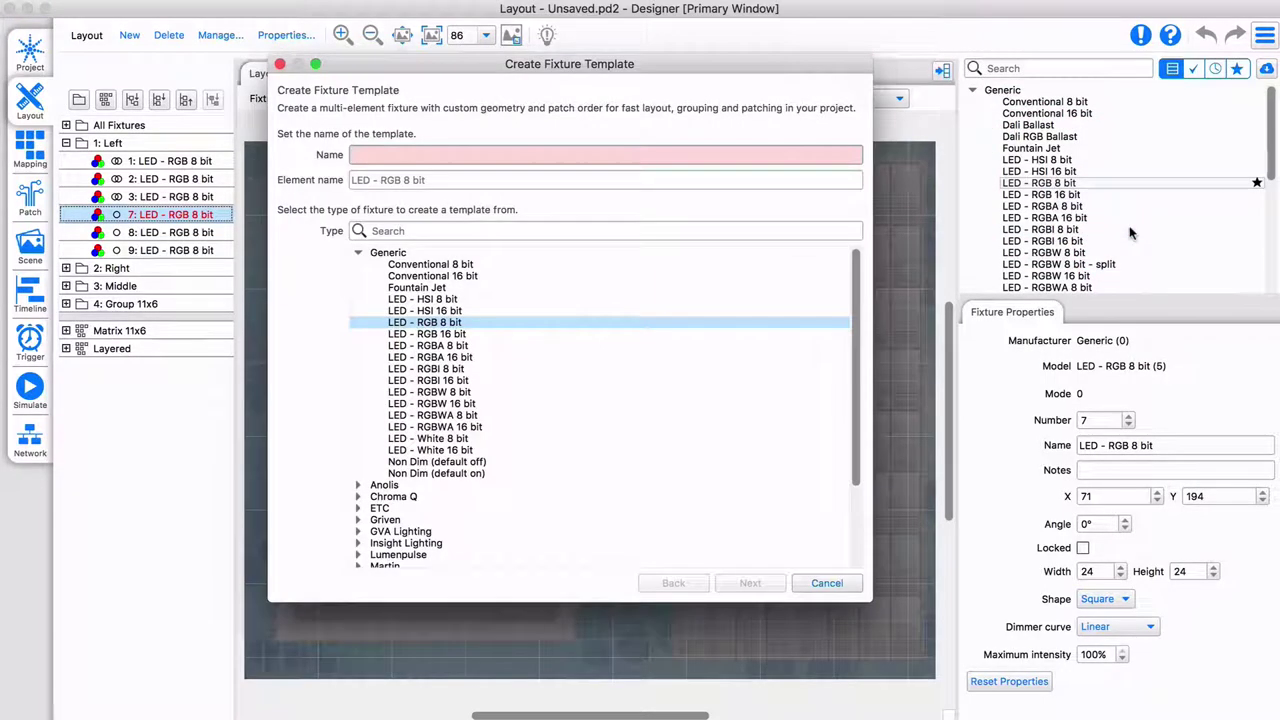
type("DemoTemplate")
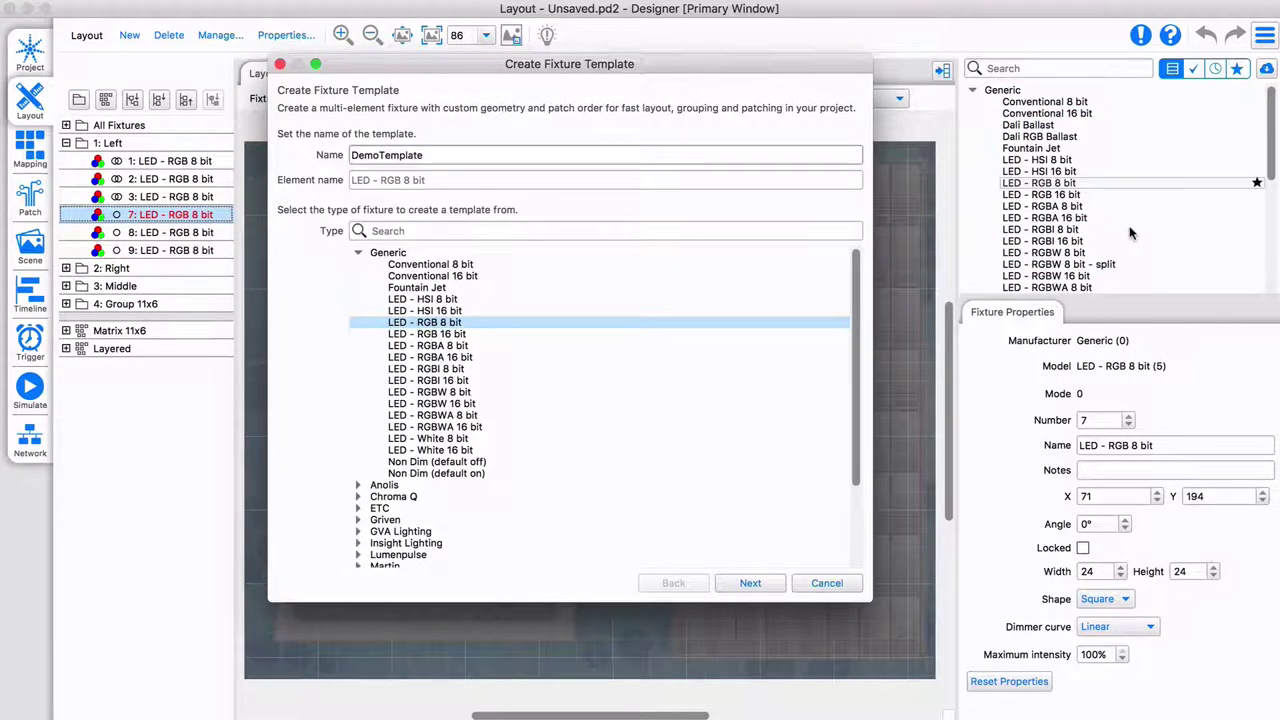
left_click(750, 584)
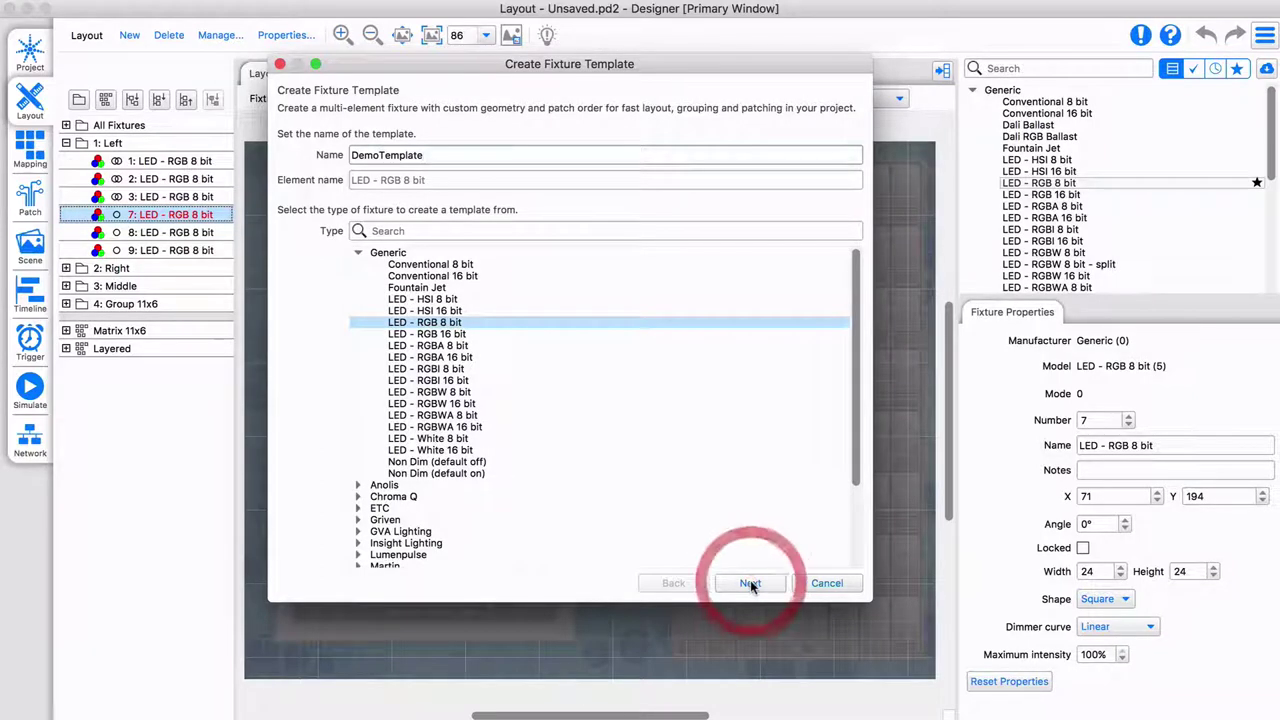
Lay out the template 4 wide and 6 high with Vertical Parallel flow starting at Bottom left, and finish it with the default patch settings.
type("6")
key("Tab")
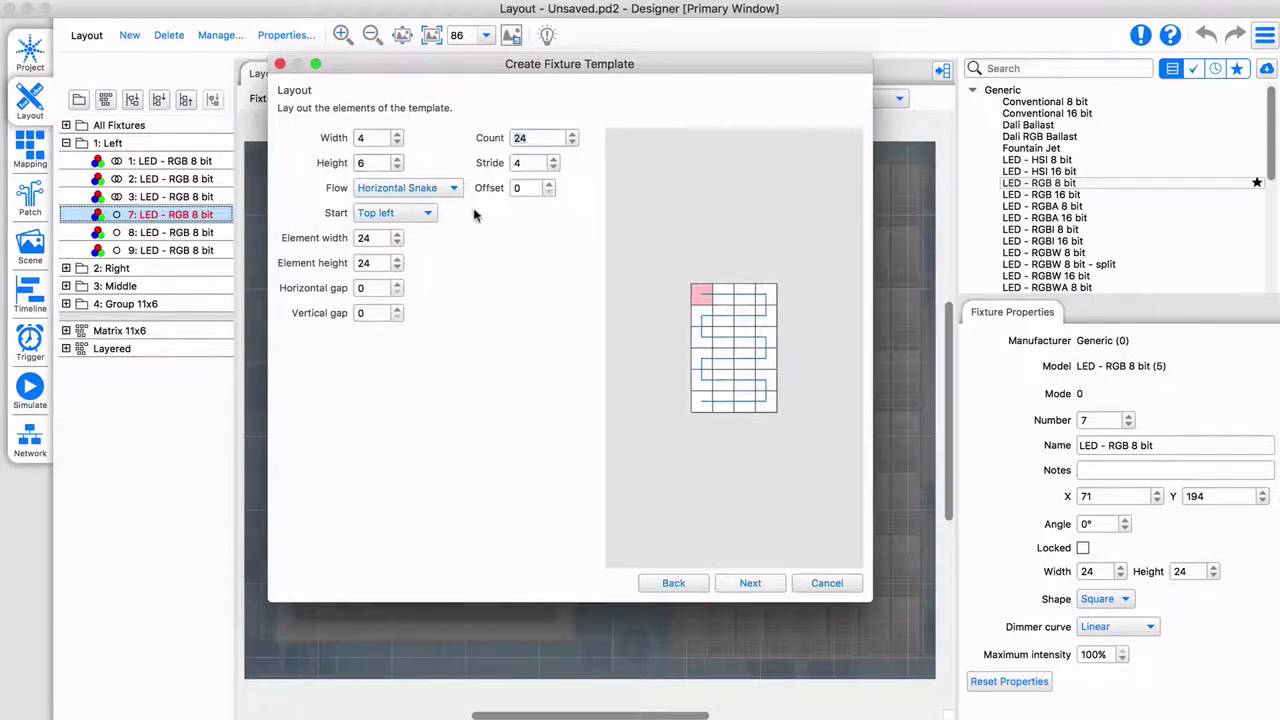
left_click(452, 188)
left_click(407, 245)
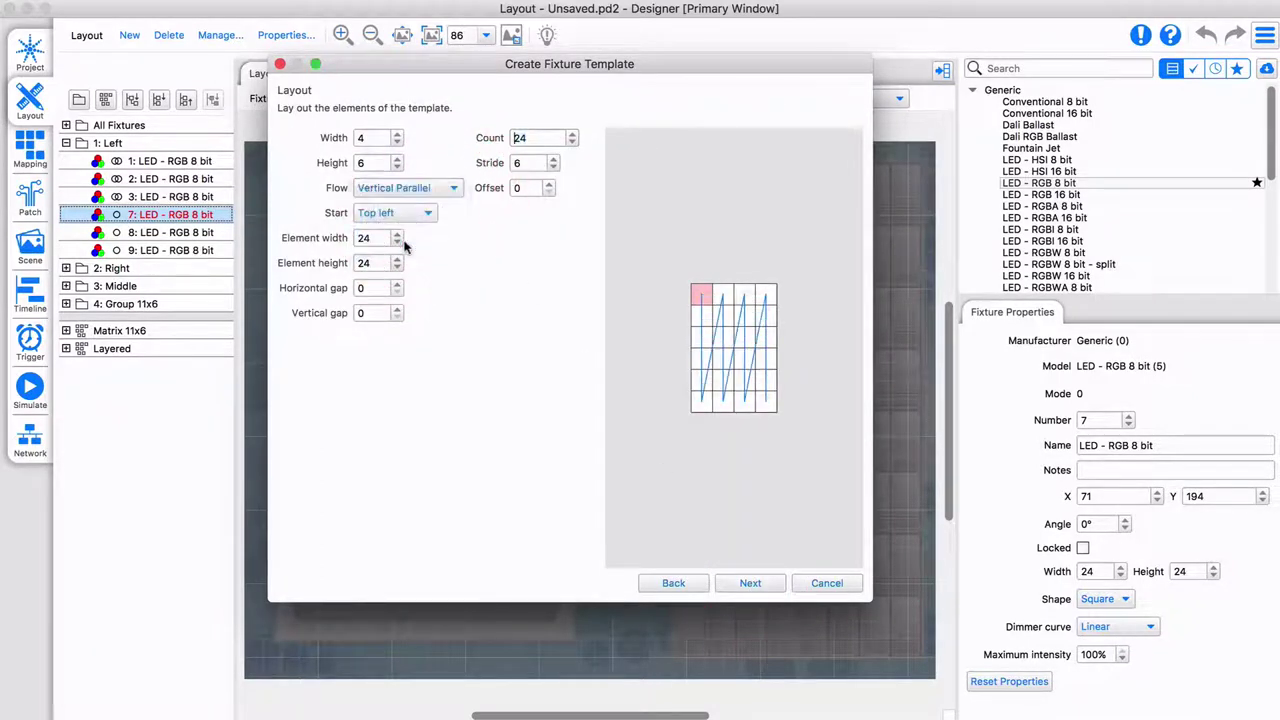
left_click(430, 214)
left_click(400, 250)
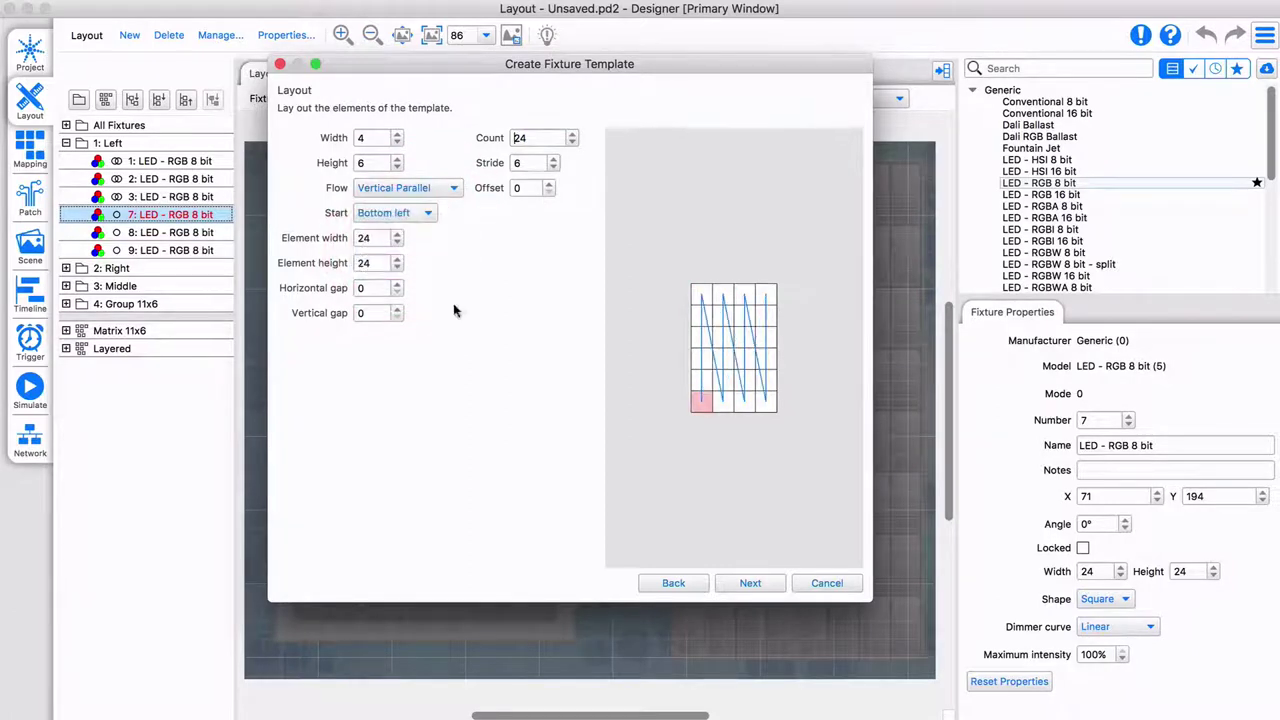
left_click(750, 583)
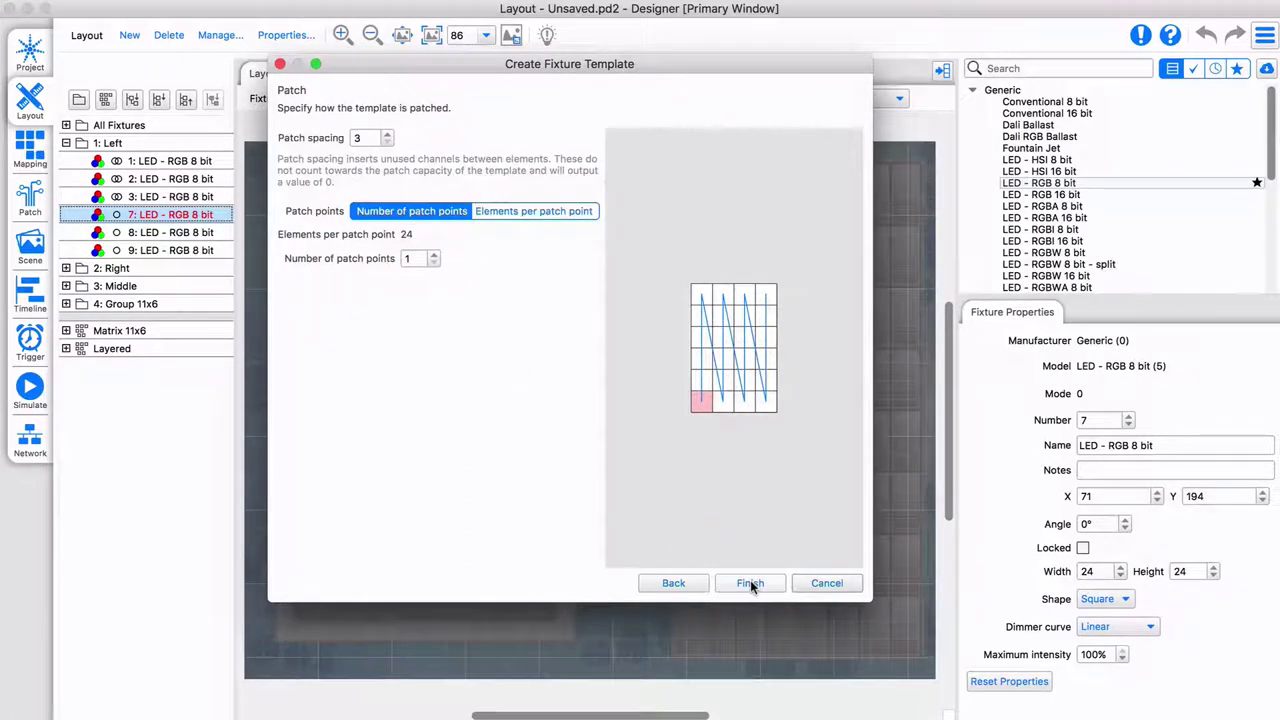
left_click(750, 583)
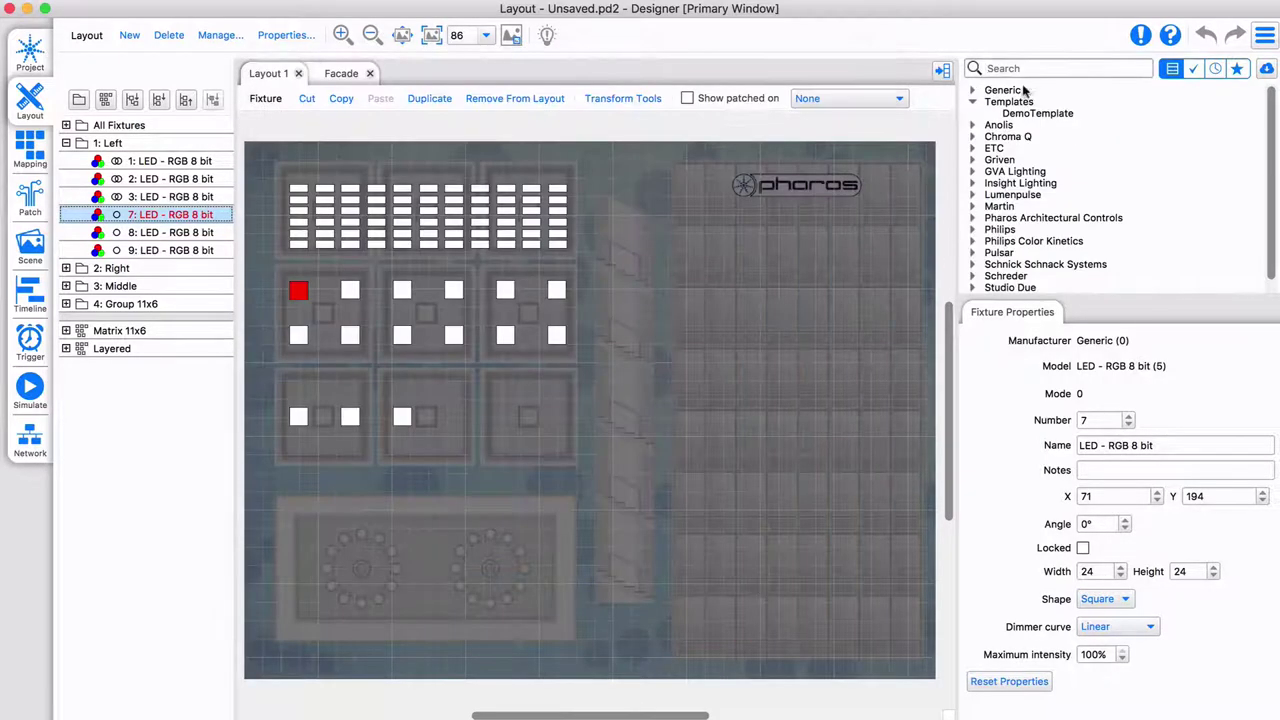
Find DemoTemplate by searching the fixture library for "Demo" and place one below the Pharos logo at about X 724, Y 174.
left_click(1036, 72)
type("Demo")
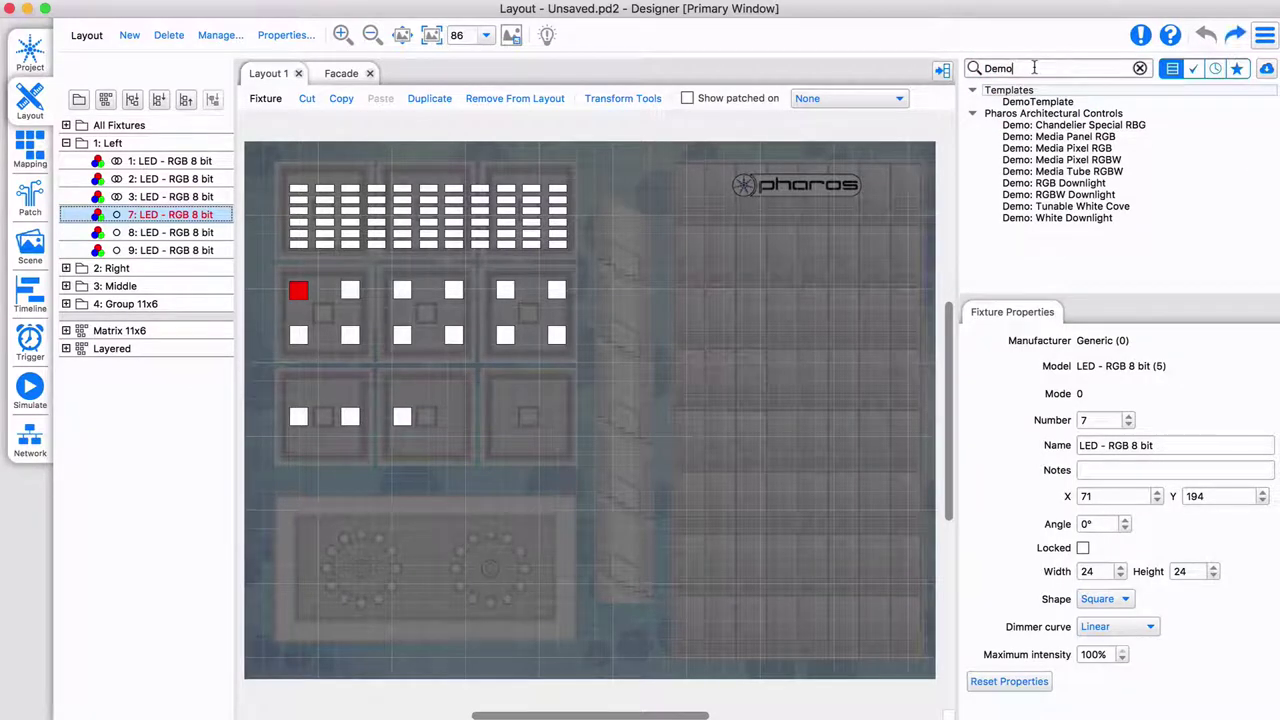
left_click(1040, 102)
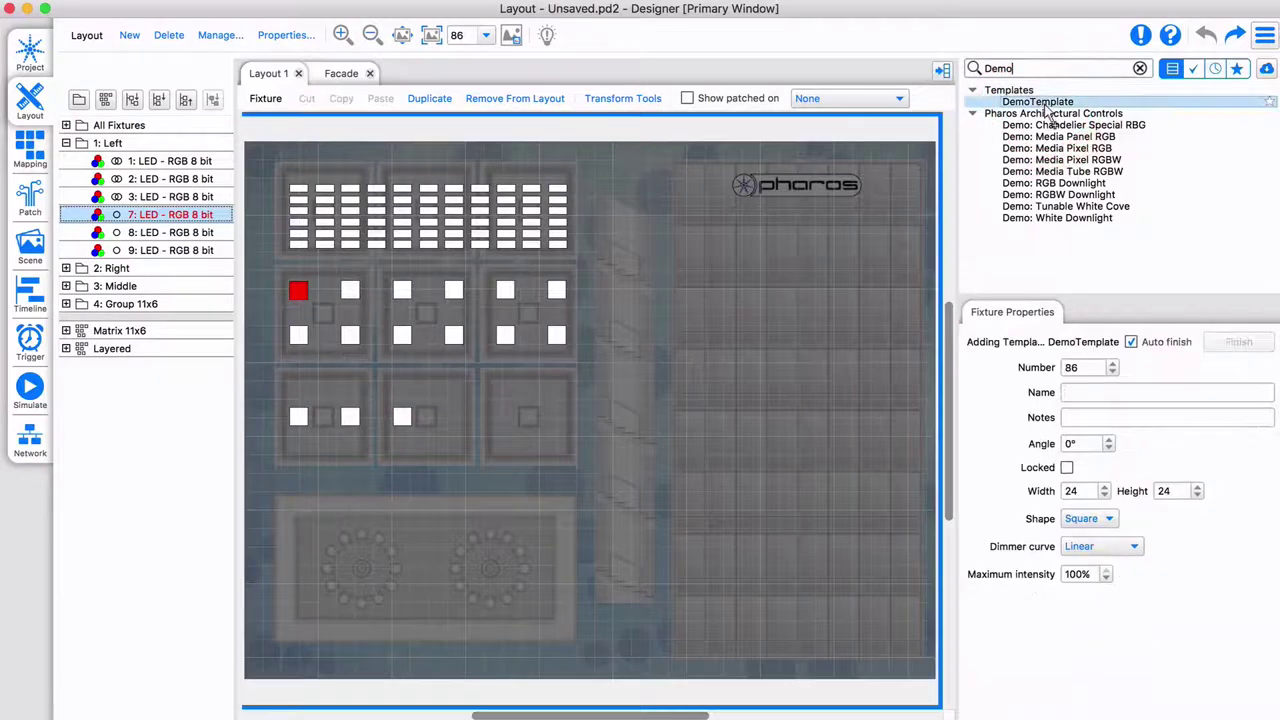
left_click(801, 275)
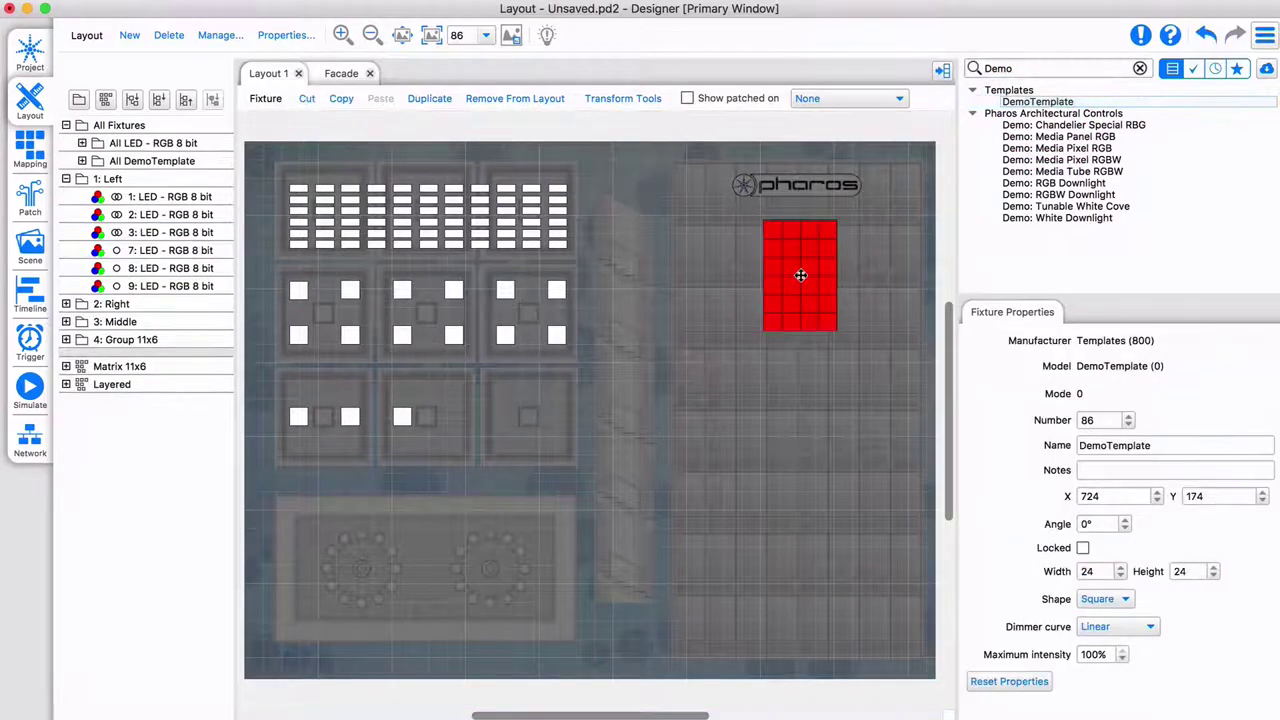
Place a Demo: Media Tube RGBW, a Demo: Tunable White Cove and a Demo: White Downlight in a column beneath the DemoTemplate fixture.
left_click(1068, 172)
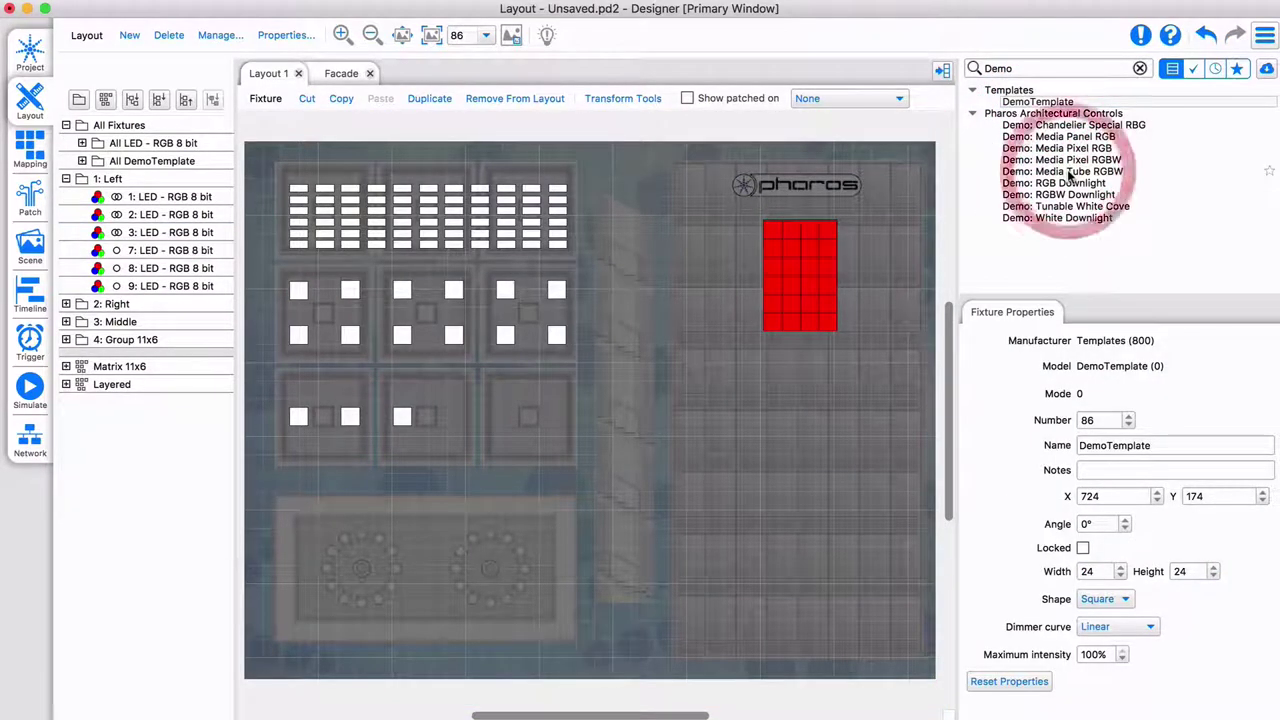
left_click(801, 347)
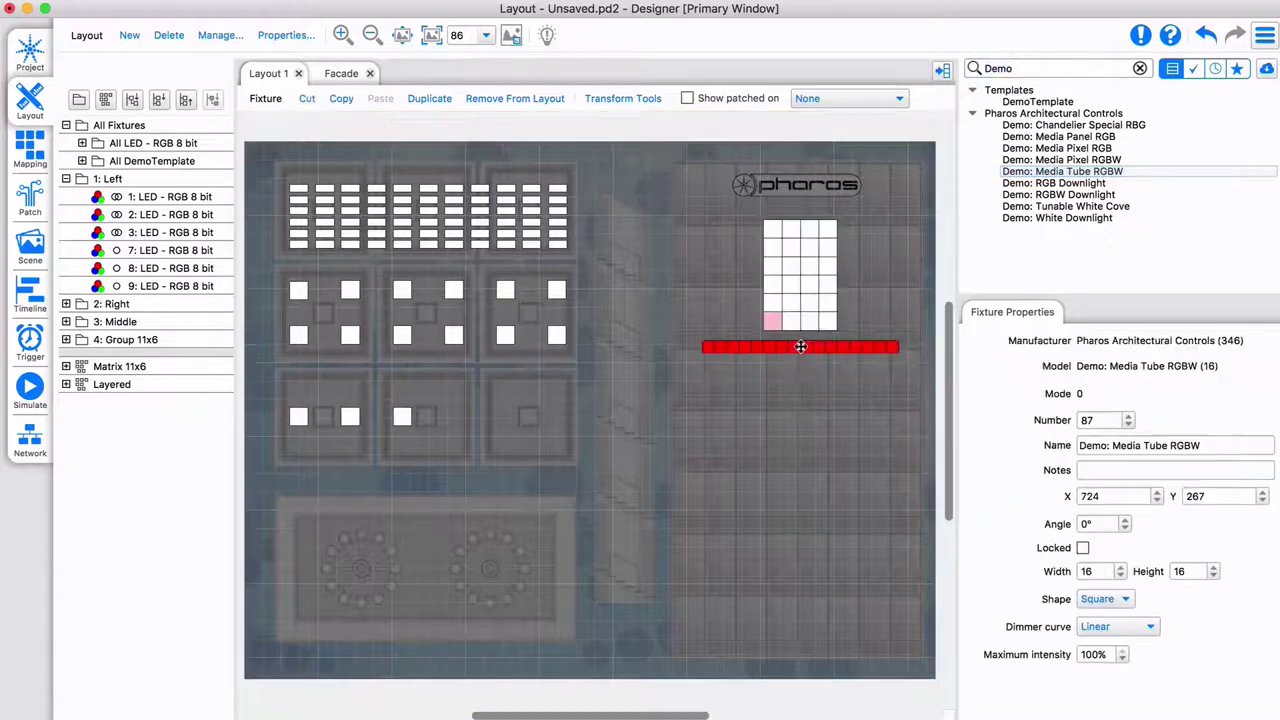
left_click(1063, 207)
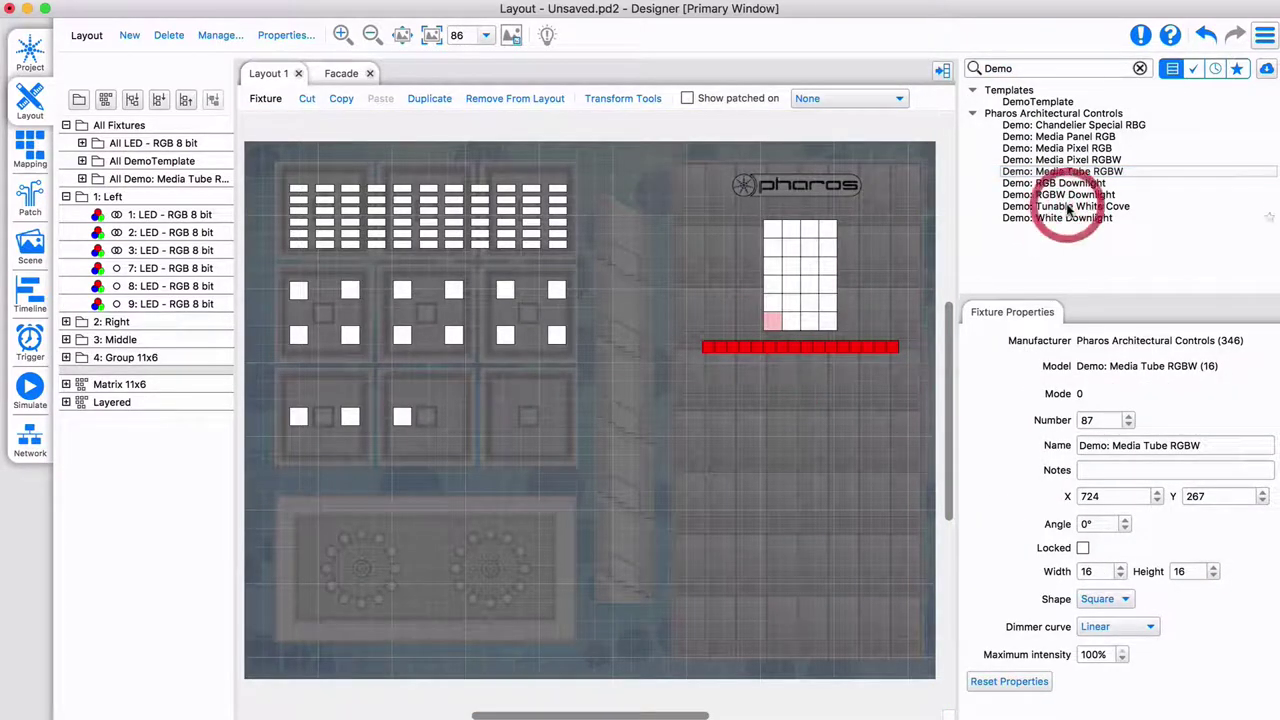
left_click(801, 373)
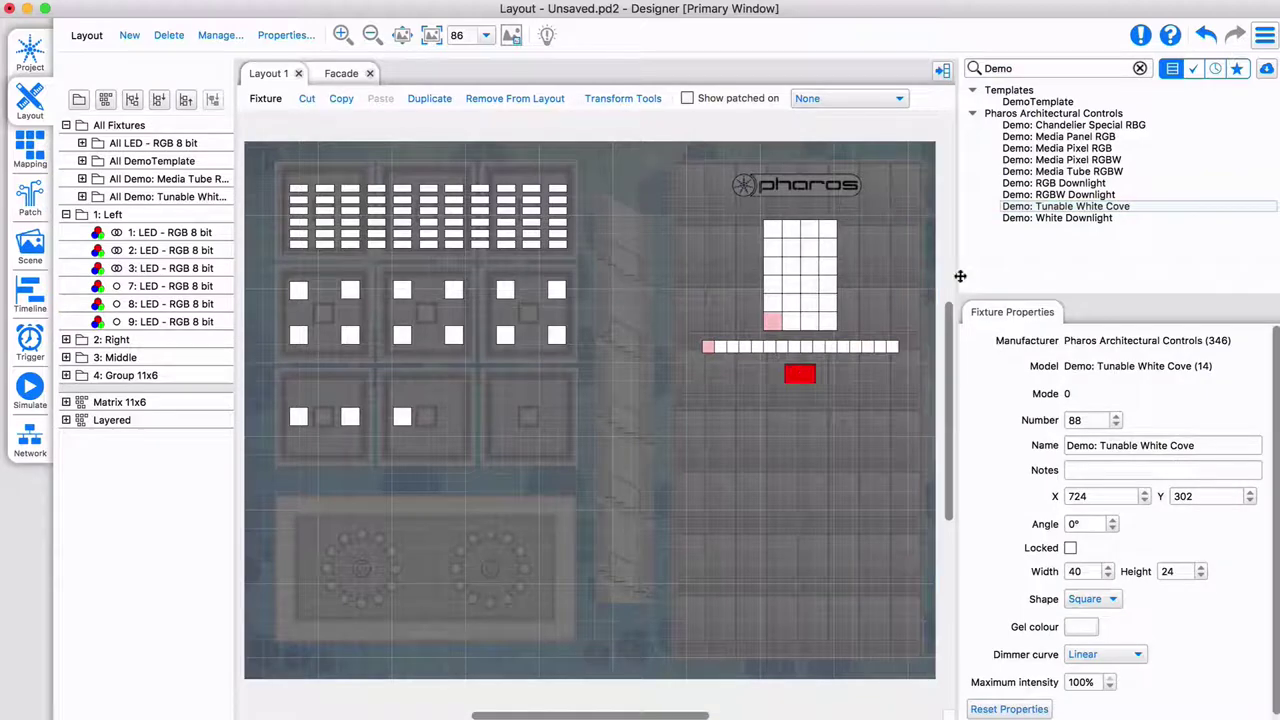
left_click(1058, 218)
left_click(801, 408)
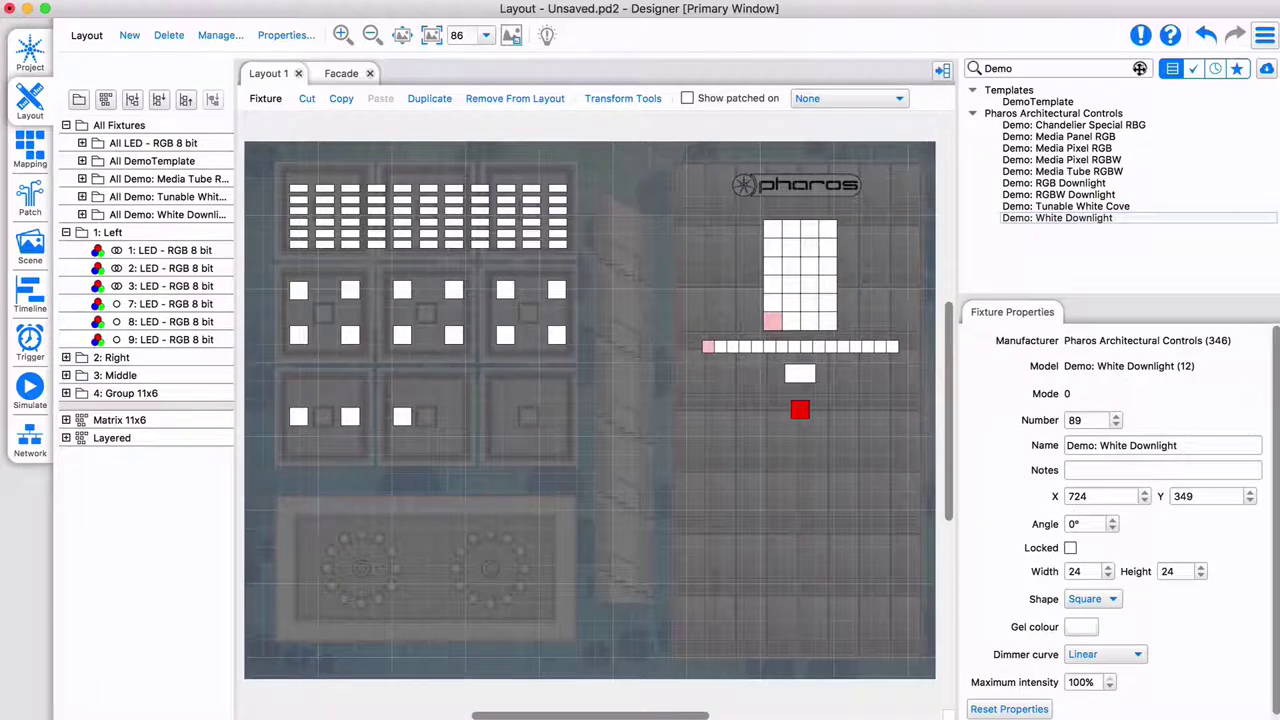
Find the generic Fountain Jet by searching for "foun" and place one below the White Downlight at about X 666, Y 442.
left_click(1139, 68)
left_click(1003, 68)
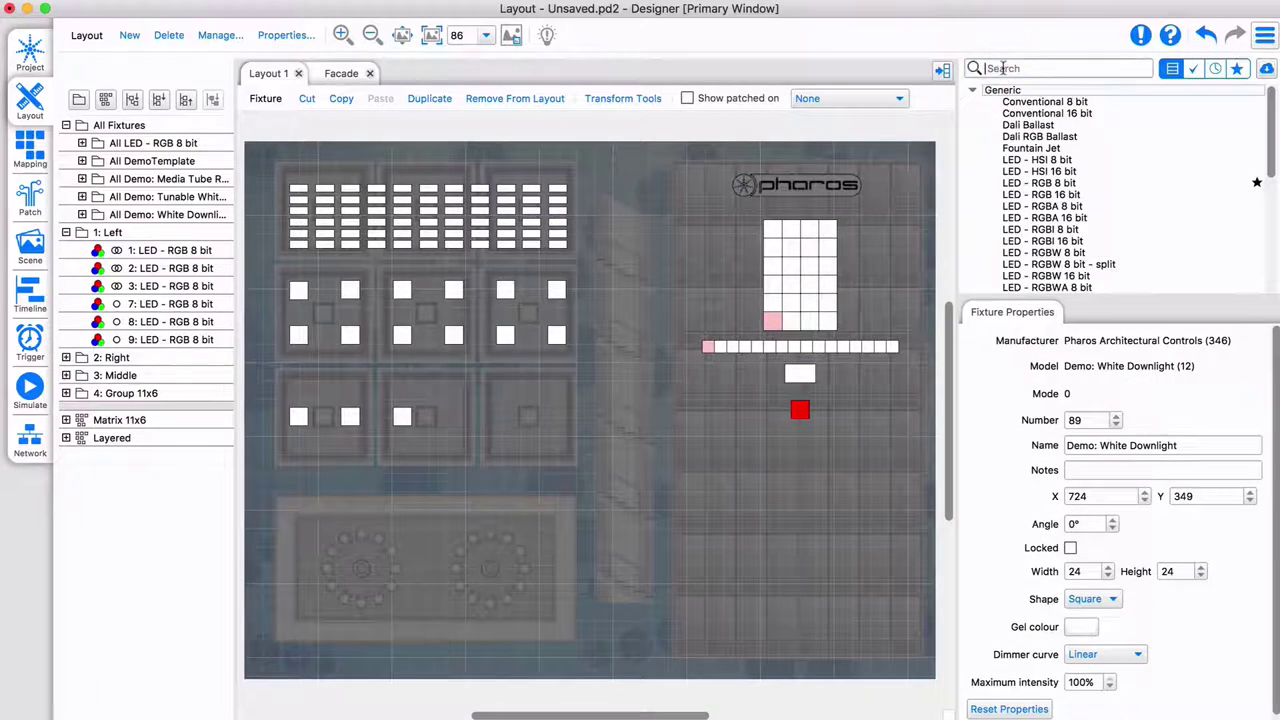
type("foun")
left_click(1033, 101)
left_click(755, 480)
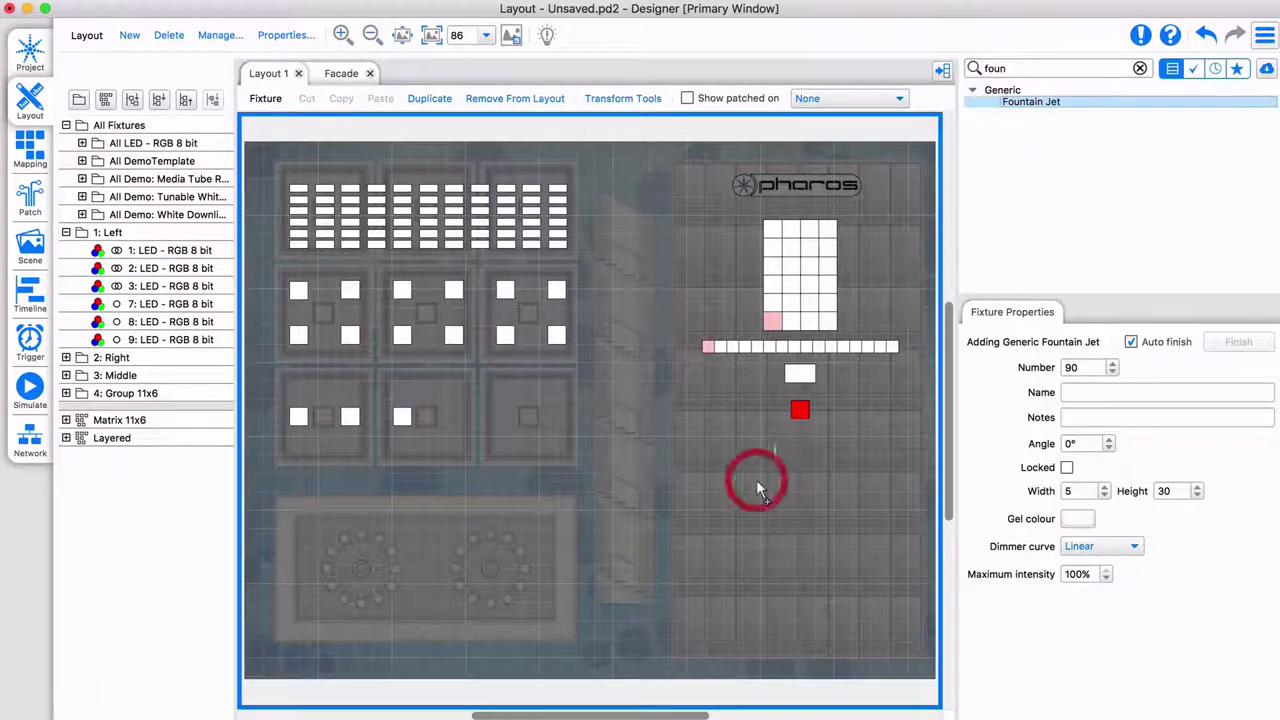
Set the Fountain Jet's width to 15 and its height to 100.
left_click(1086, 572)
type("1")
key("Tab")
type("100")
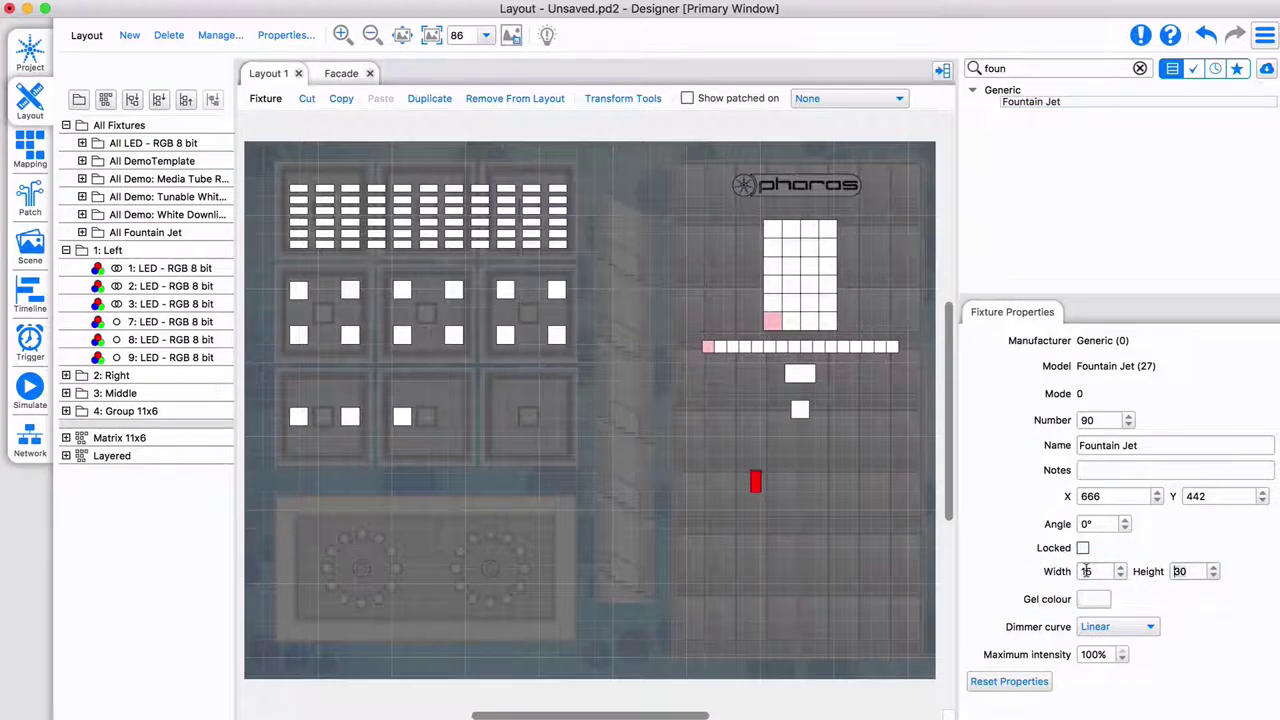
Find the Mac 2000 Profile 16 bit by searching for "mac 2000" and place one beside the Fountain Jet at about X 783, Y 442.
left_click(1140, 69)
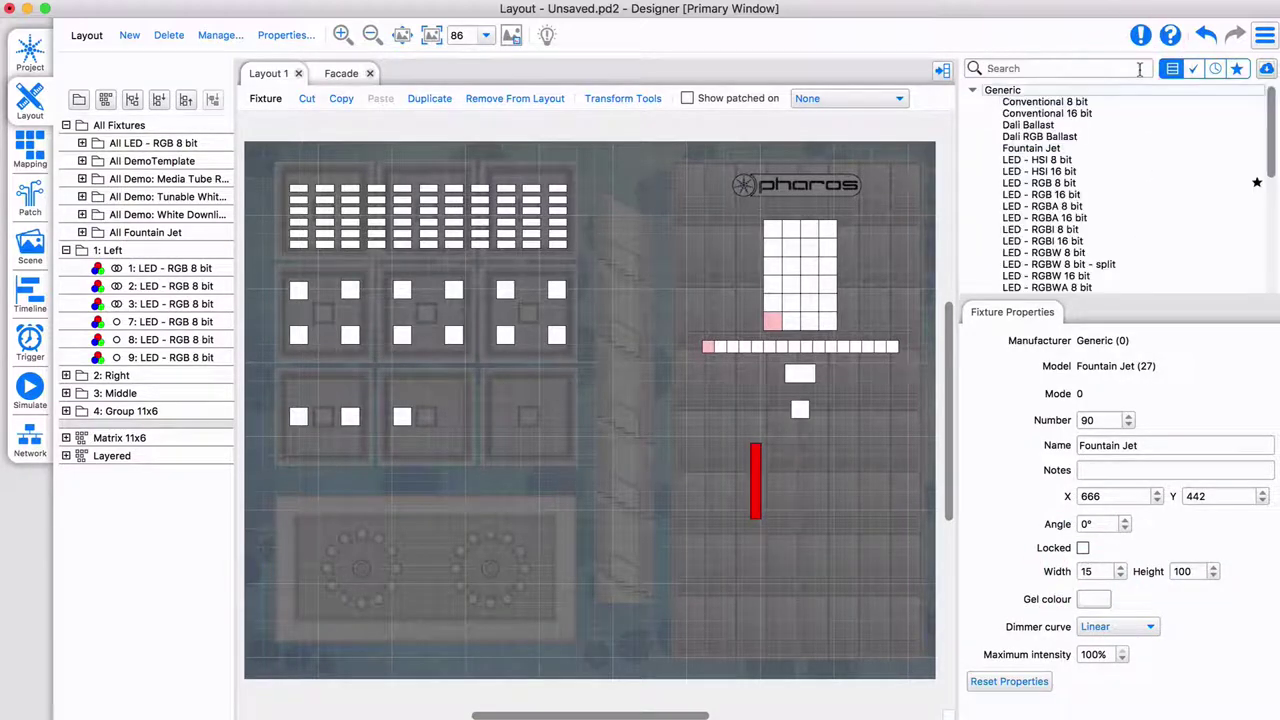
left_click(1004, 68)
type("mac 2000")
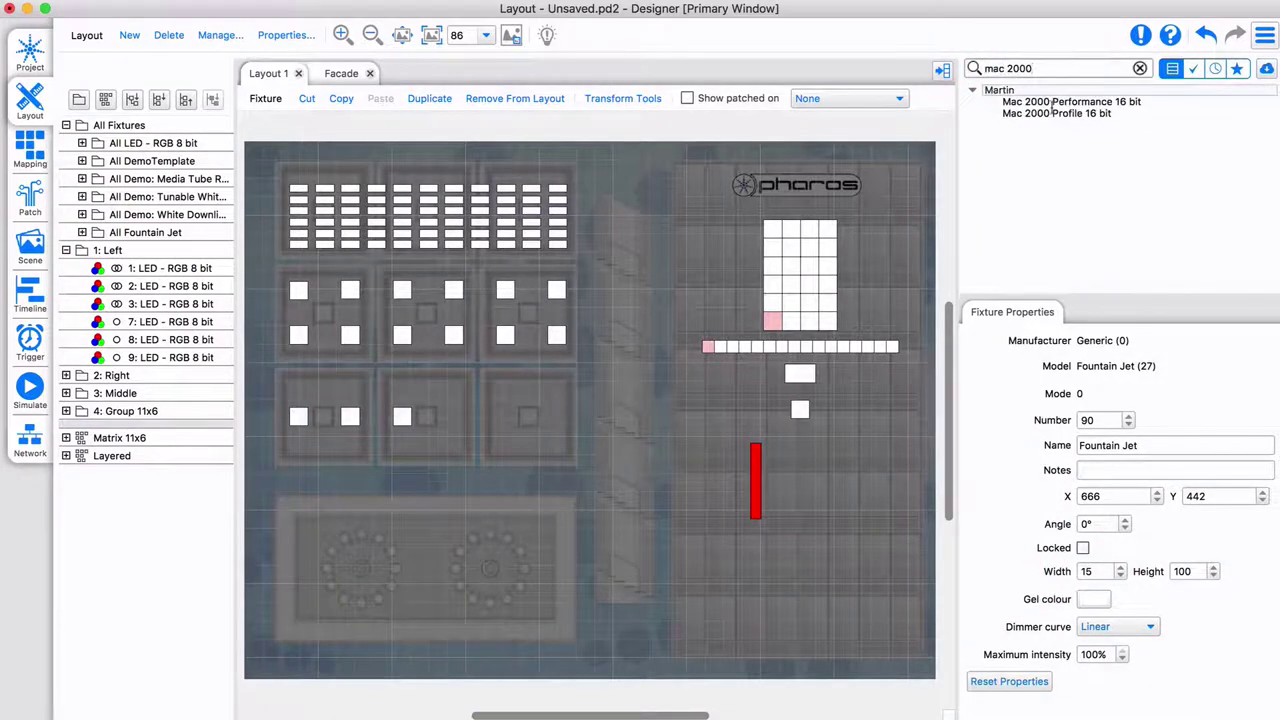
left_click_drag(1056, 113, 845, 482)
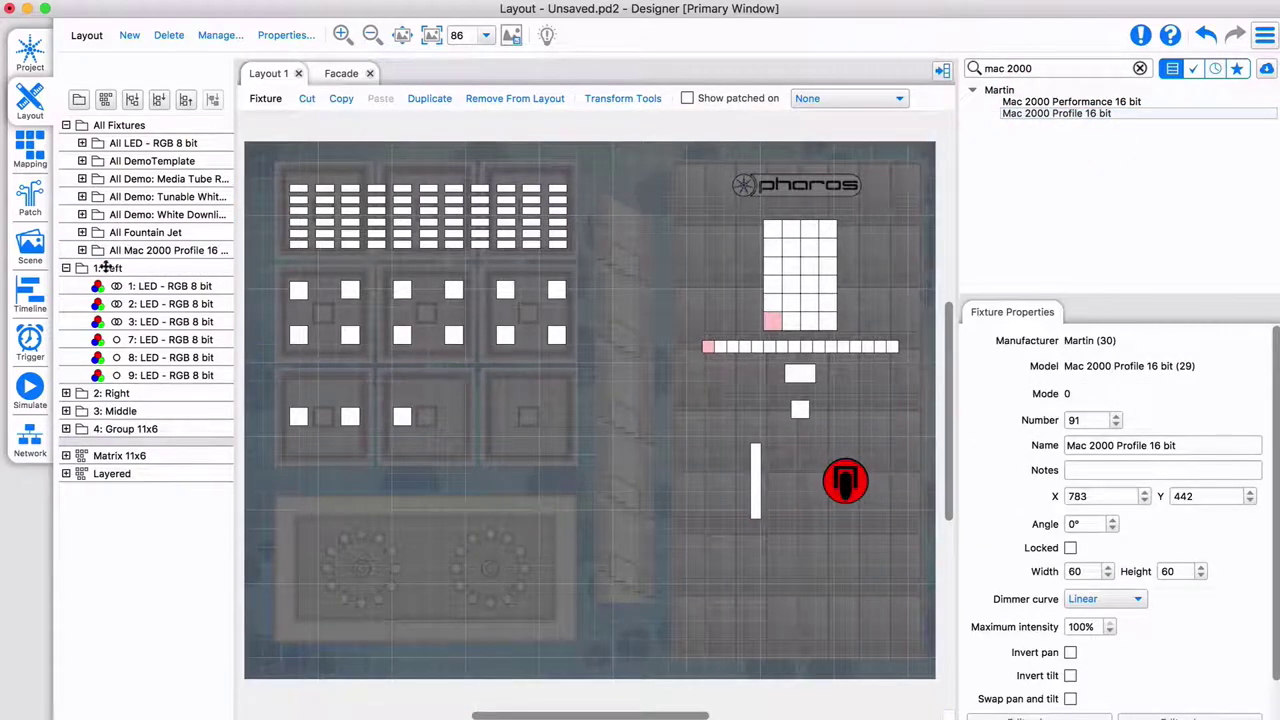
Go to the Scene view, show the scenes as thumbnails and create a new scene named 0_Test.
left_click(31, 248)
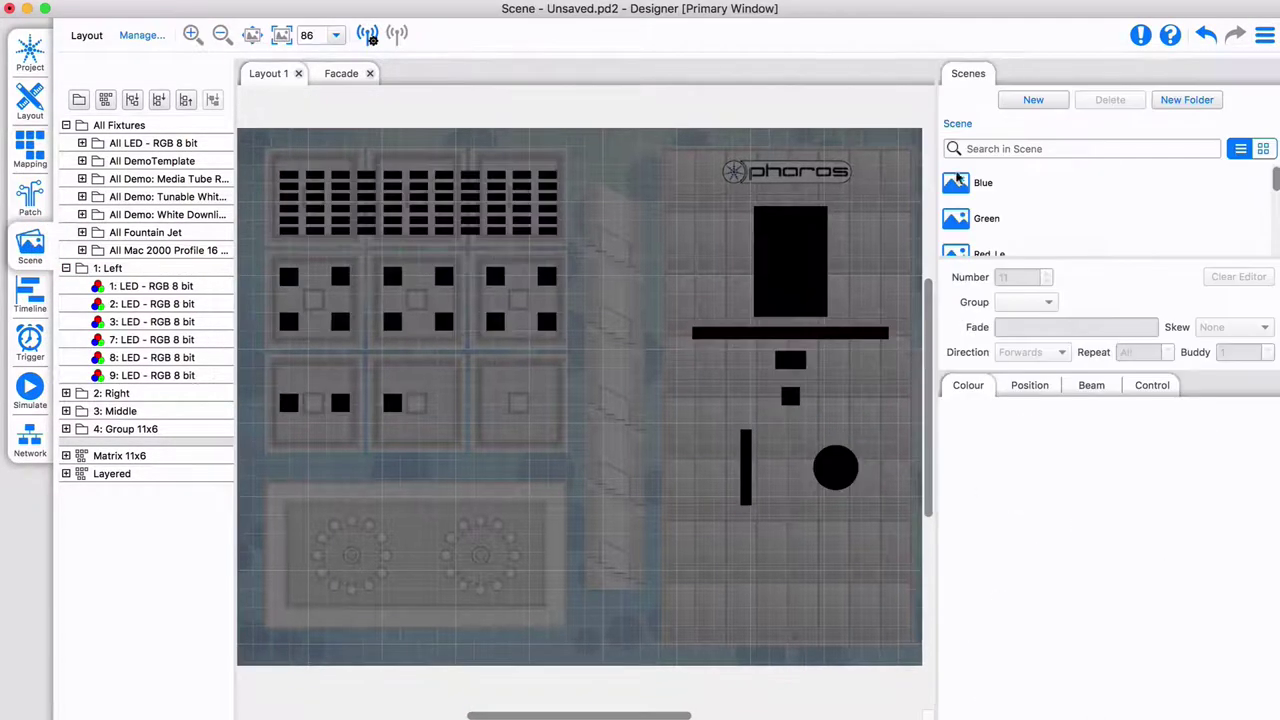
left_click(1264, 149)
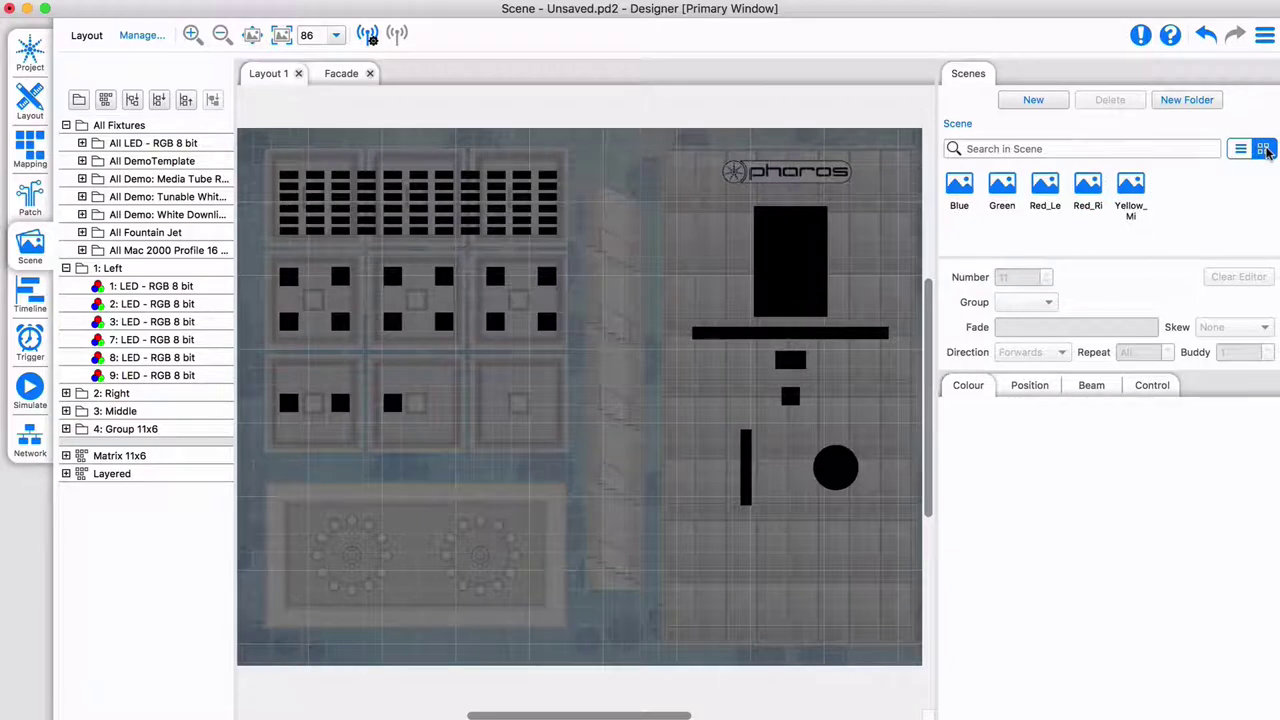
left_click(1033, 100)
key("Return")
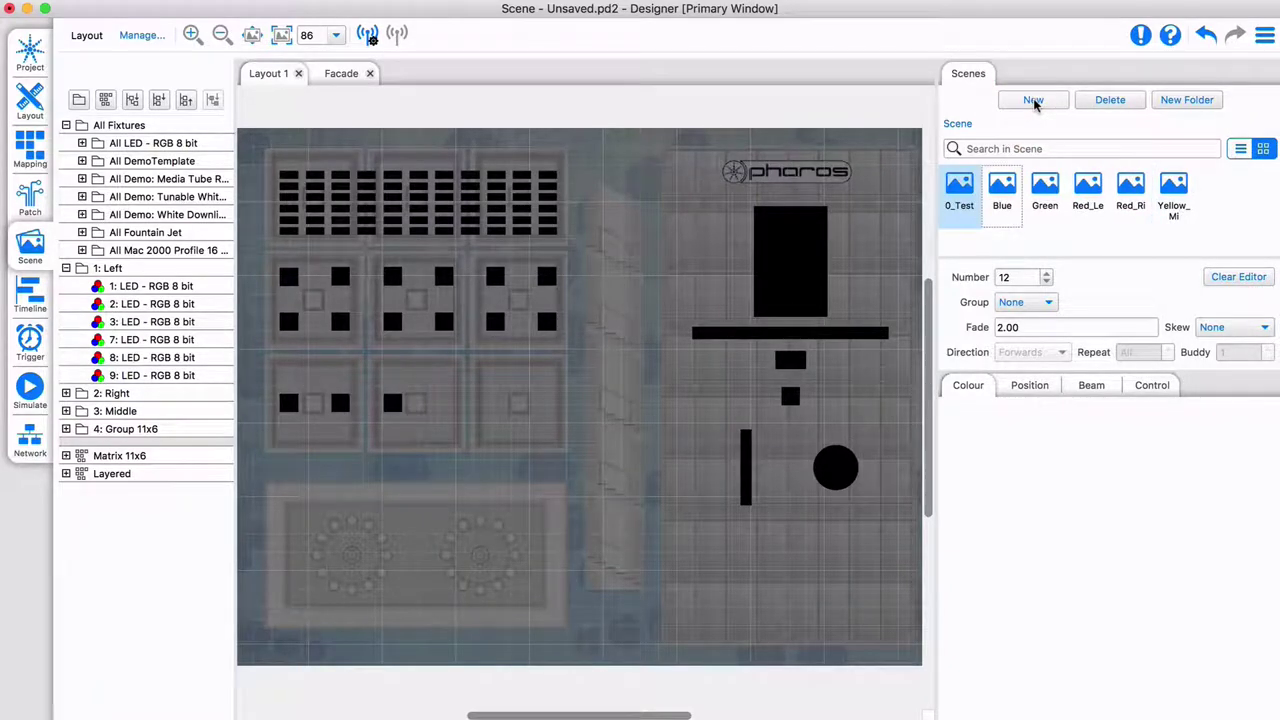
Colour the lower half of the DemoTemplate and the middle pixels of the media tube cyan, R 108, G 250, B 255.
left_click_drag(738, 263, 858, 346)
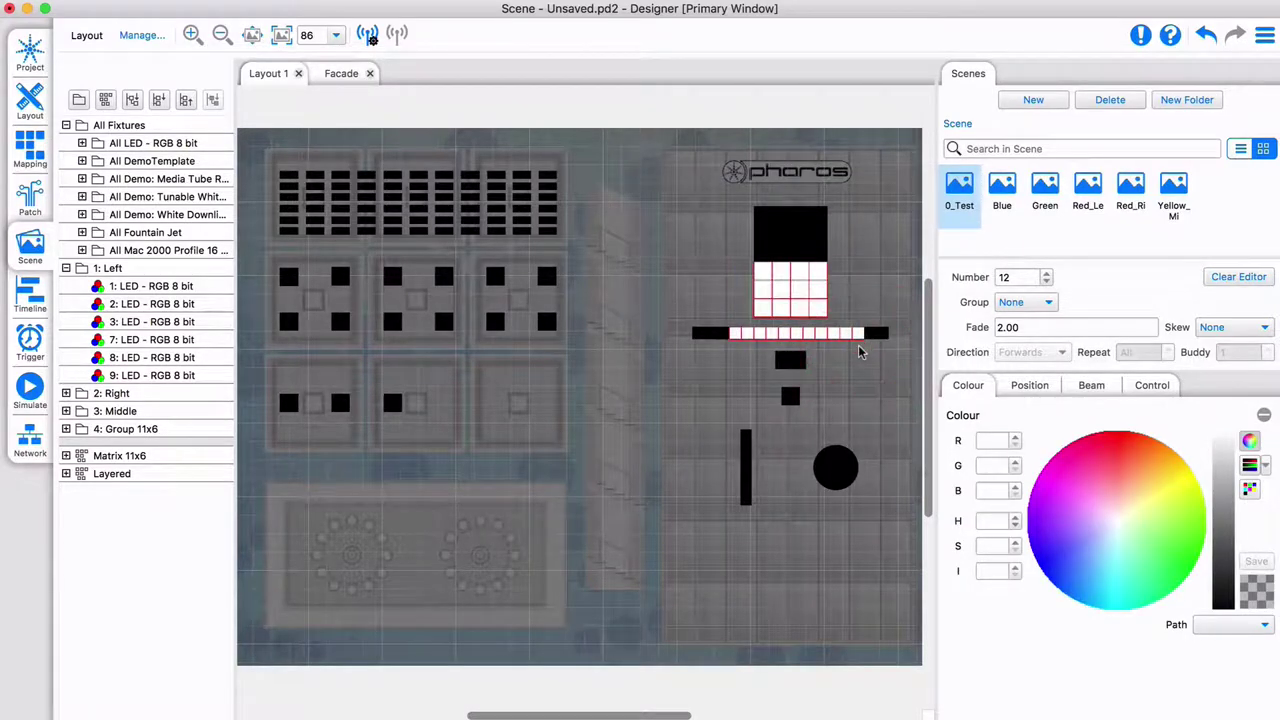
left_click(1116, 576)
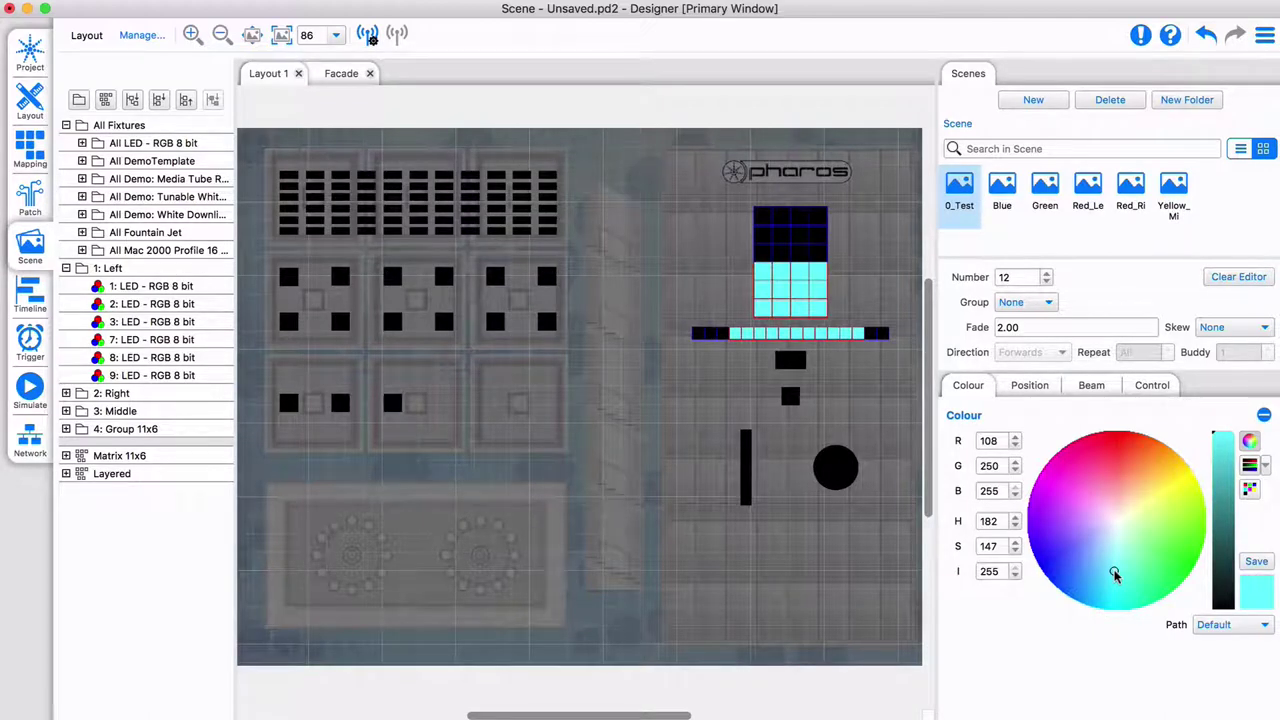
Select all the fixtures below the Pharos logo, turn them on and set their colour to R 255, G 92, B 114.
left_click(671, 204)
left_click(903, 538)
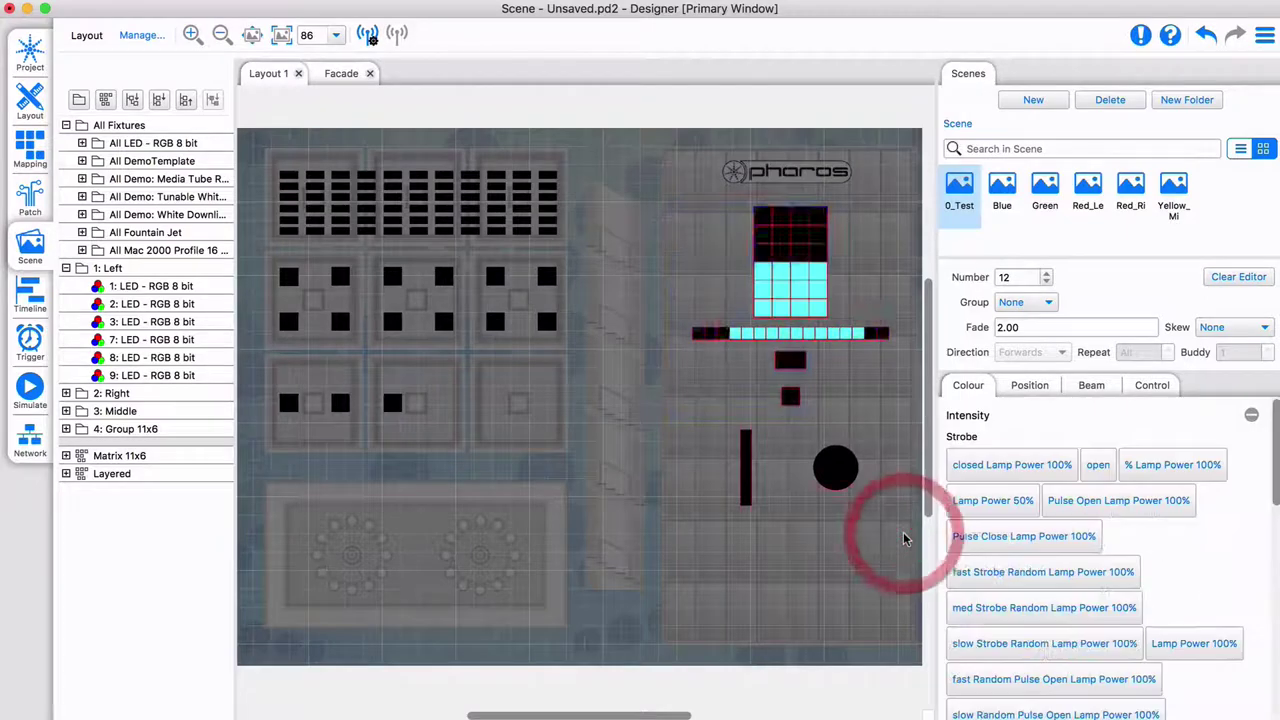
left_click(1112, 536)
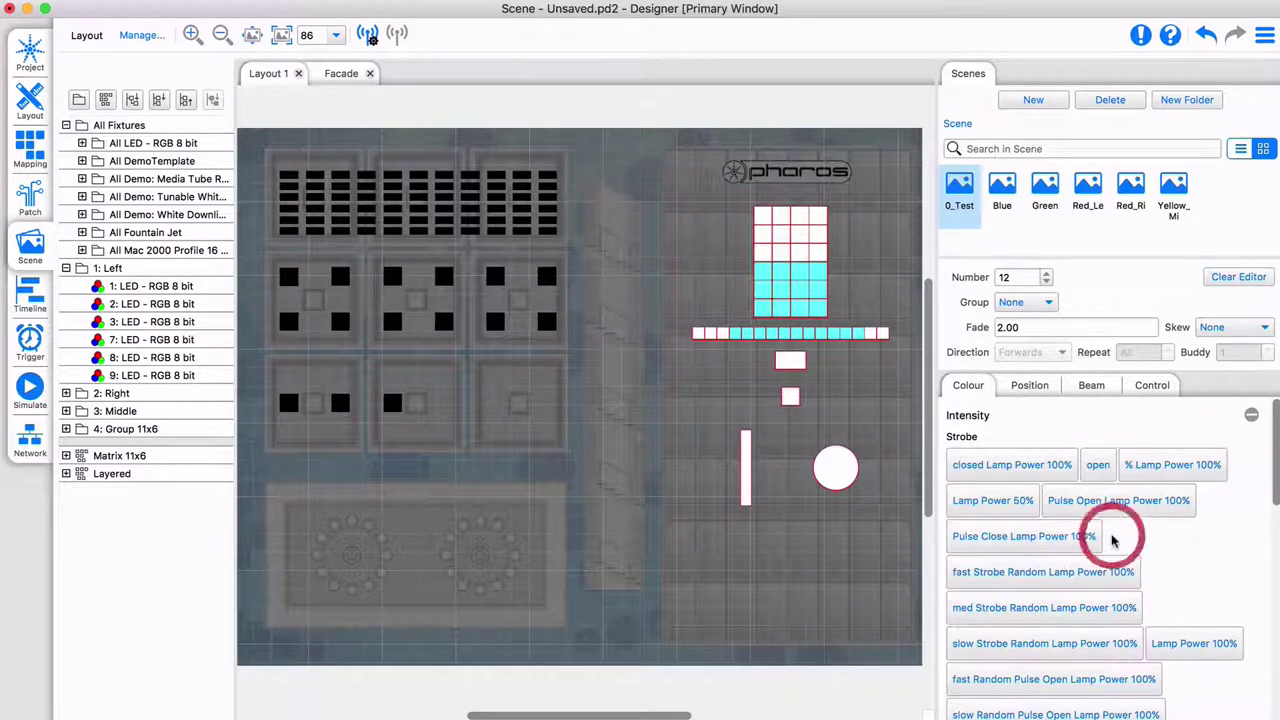
scroll(1114, 540, "down", 5)
scroll(1116, 530, "down", 3)
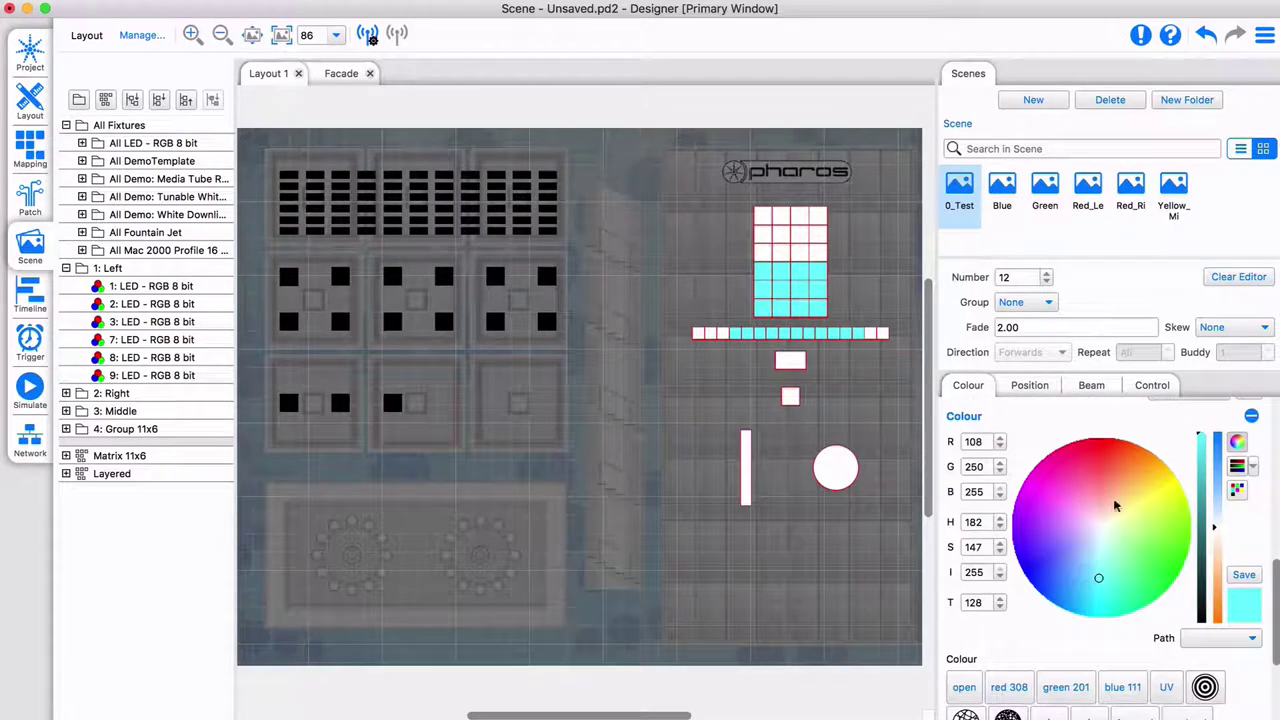
left_click(1094, 471)
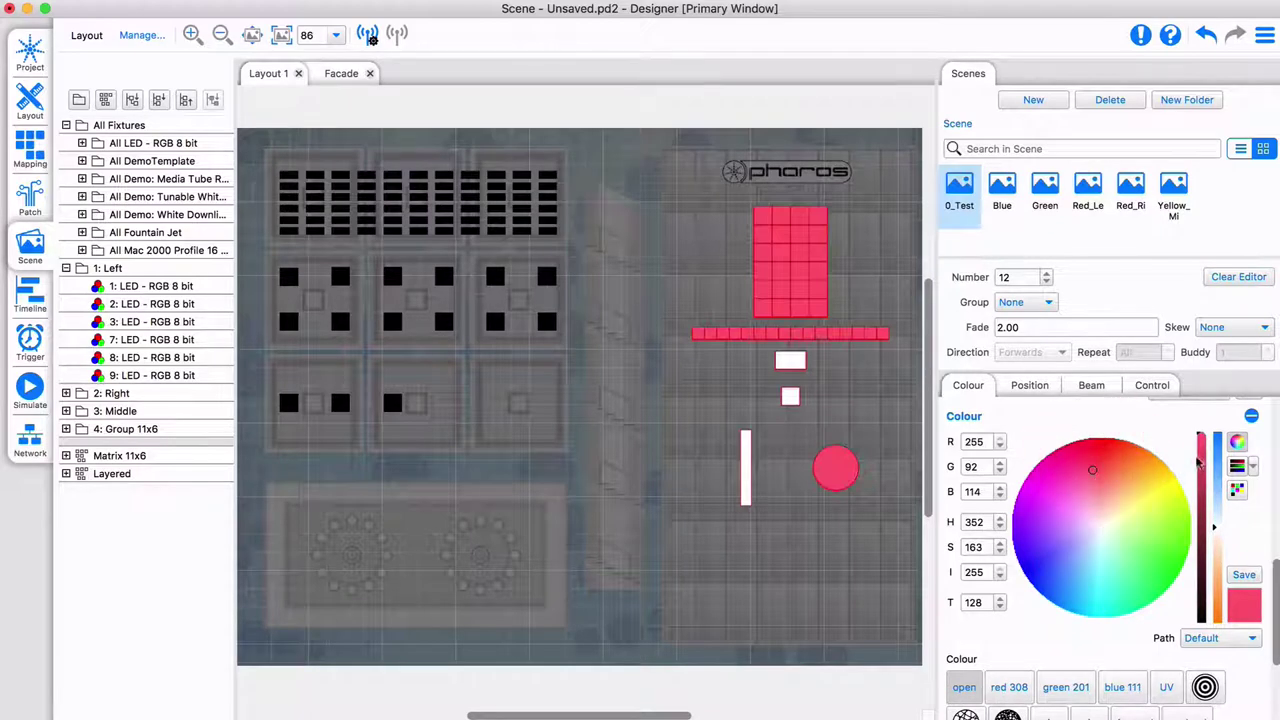
Try a lower intensity for the selected fixtures, restore it to 255 and set the colour temperature to 37.
left_click(1202, 482)
left_click_drag(1202, 482, 1203, 435)
left_click(1217, 594)
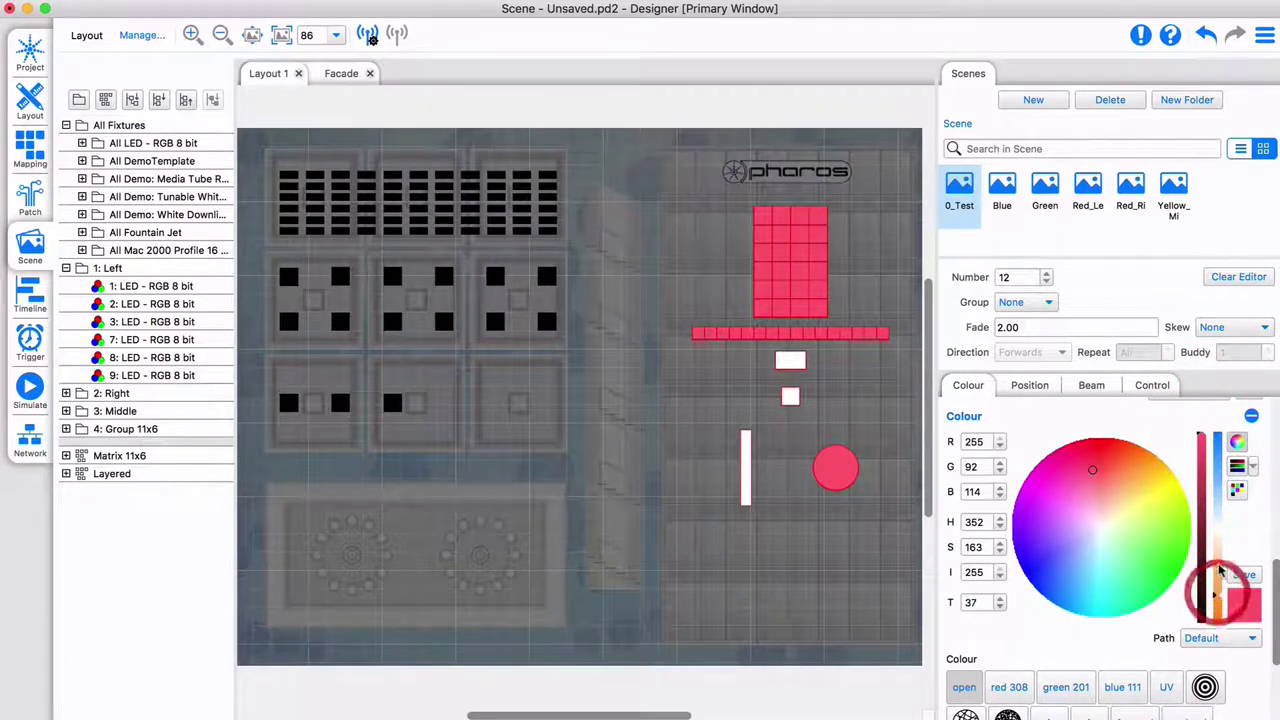
View the alternative colour picker modes, including the colour sliders, and return to the colour wheel.
left_click(1238, 488)
left_click(1237, 466)
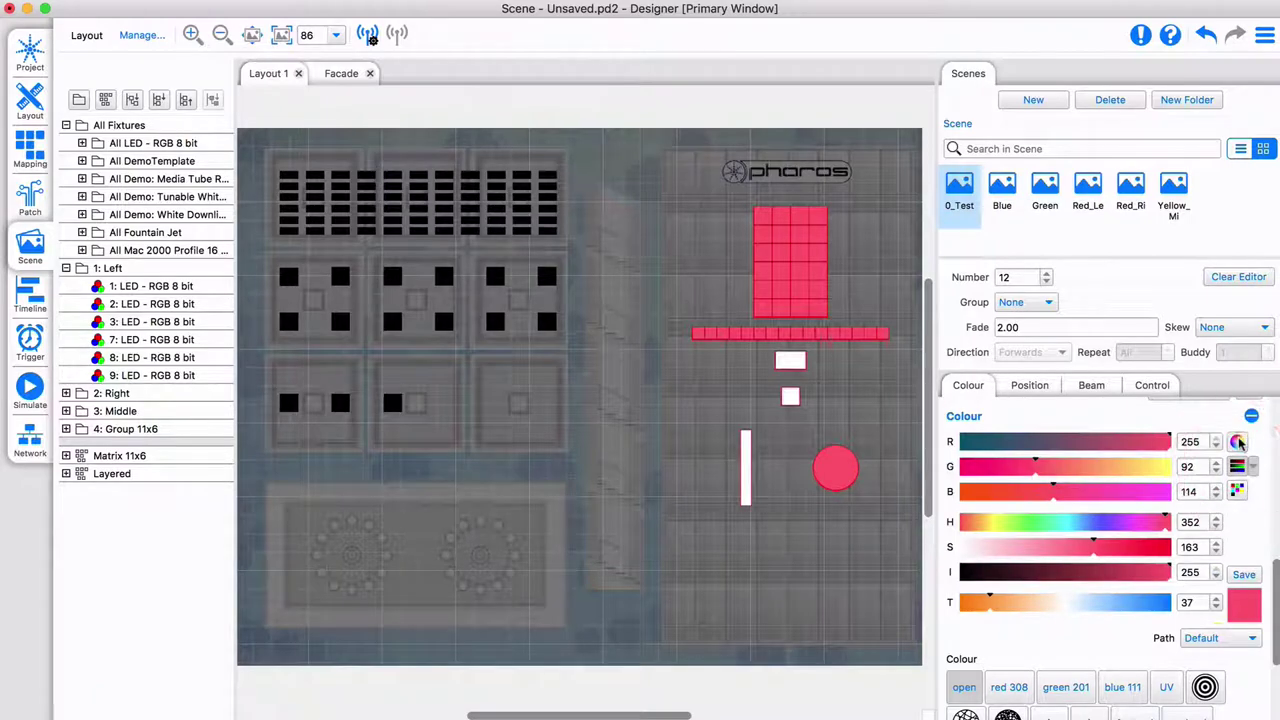
left_click(1237, 442)
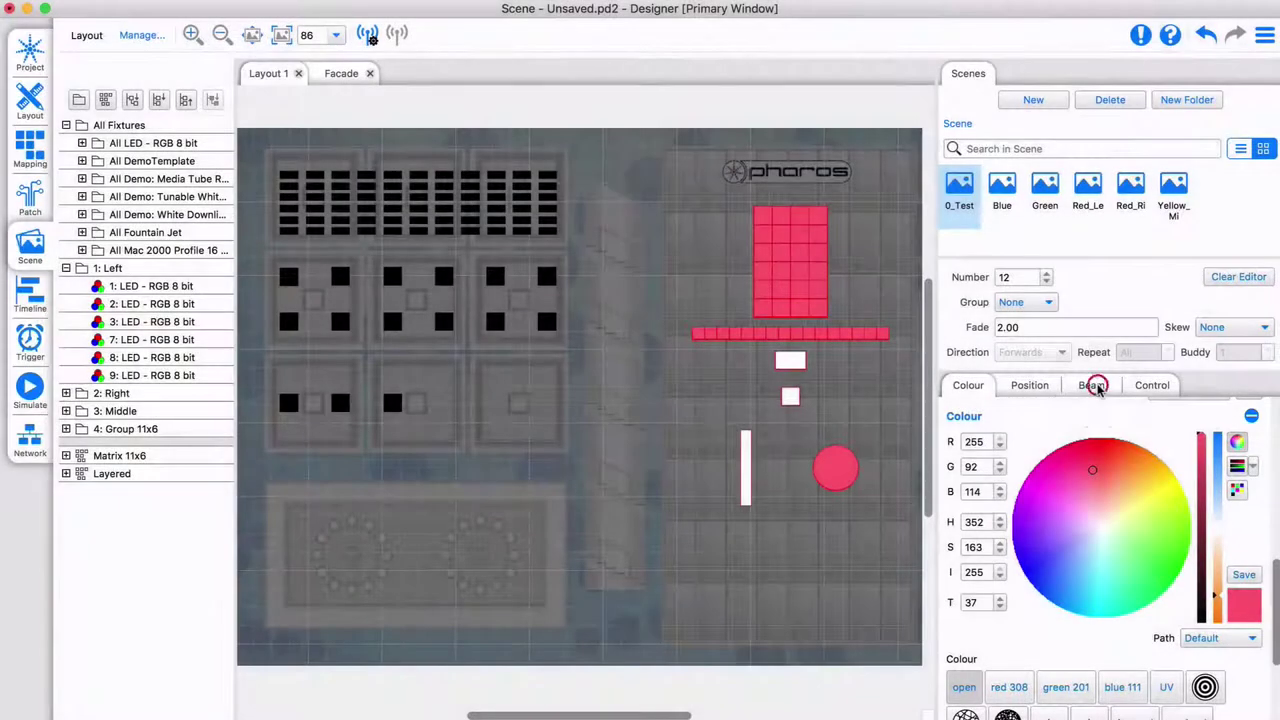
Apply the black-and-white star gobo from the Beam Image settings to the Mac 2000 Profile.
left_click(1091, 386)
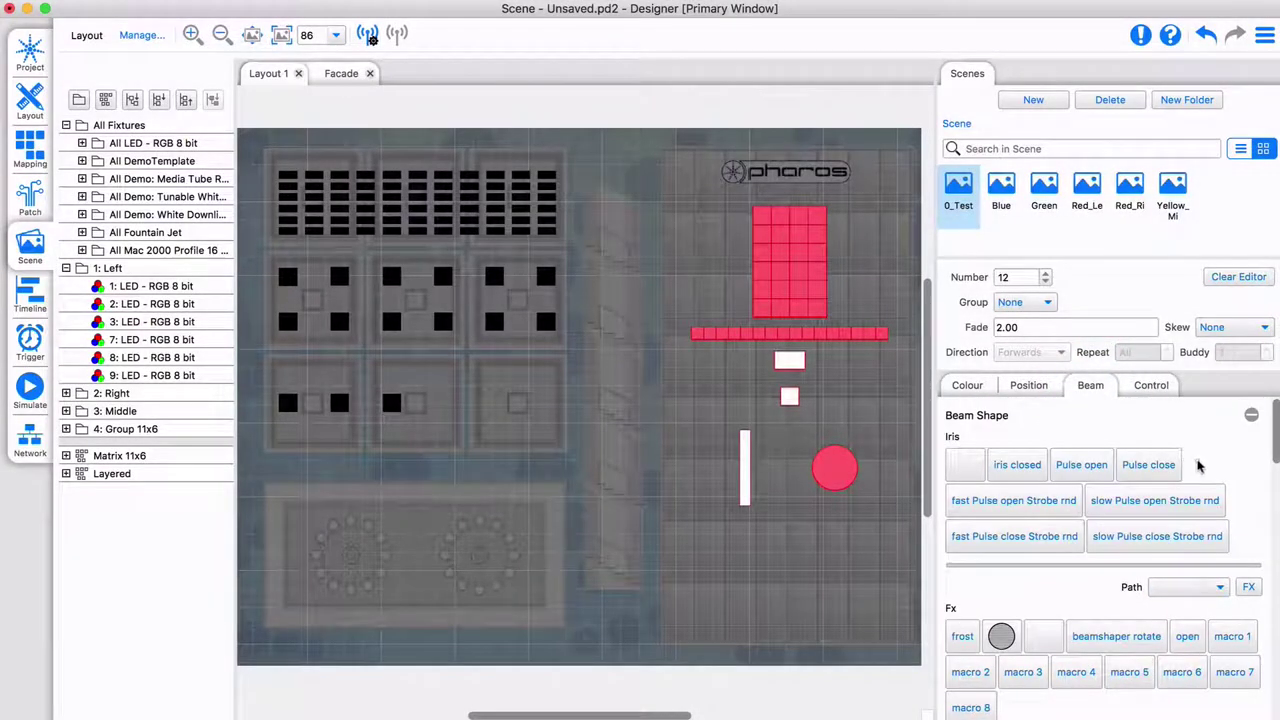
scroll(1199, 465, "down", 5)
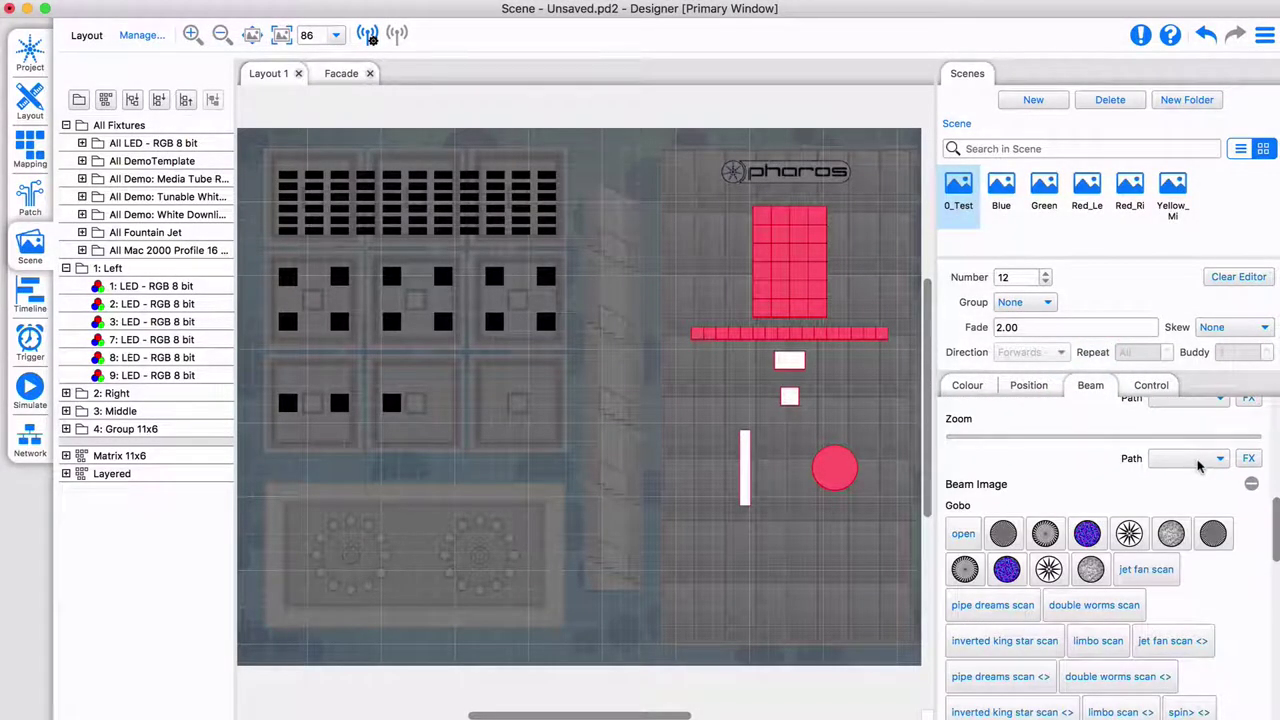
left_click(1129, 533)
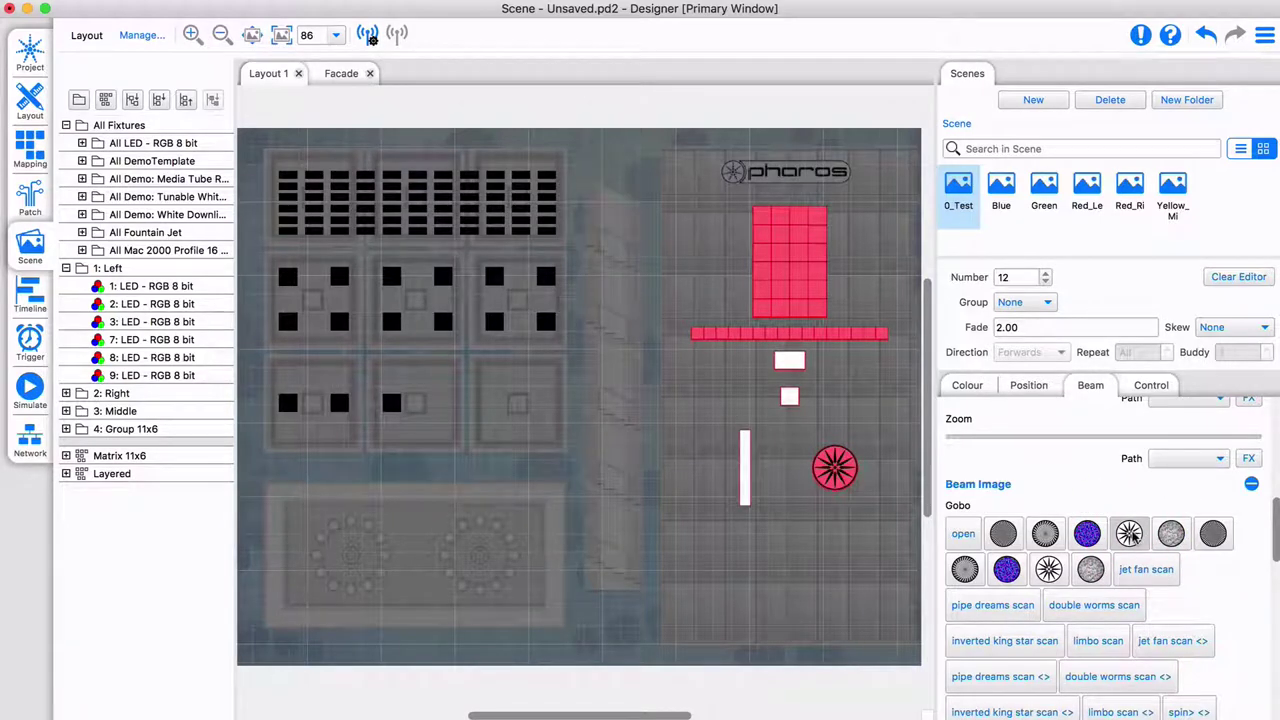
Go to Timeline 4 and add the 0_Test scene to its Scenes row, starting at 14 seconds.
left_click(30, 293)
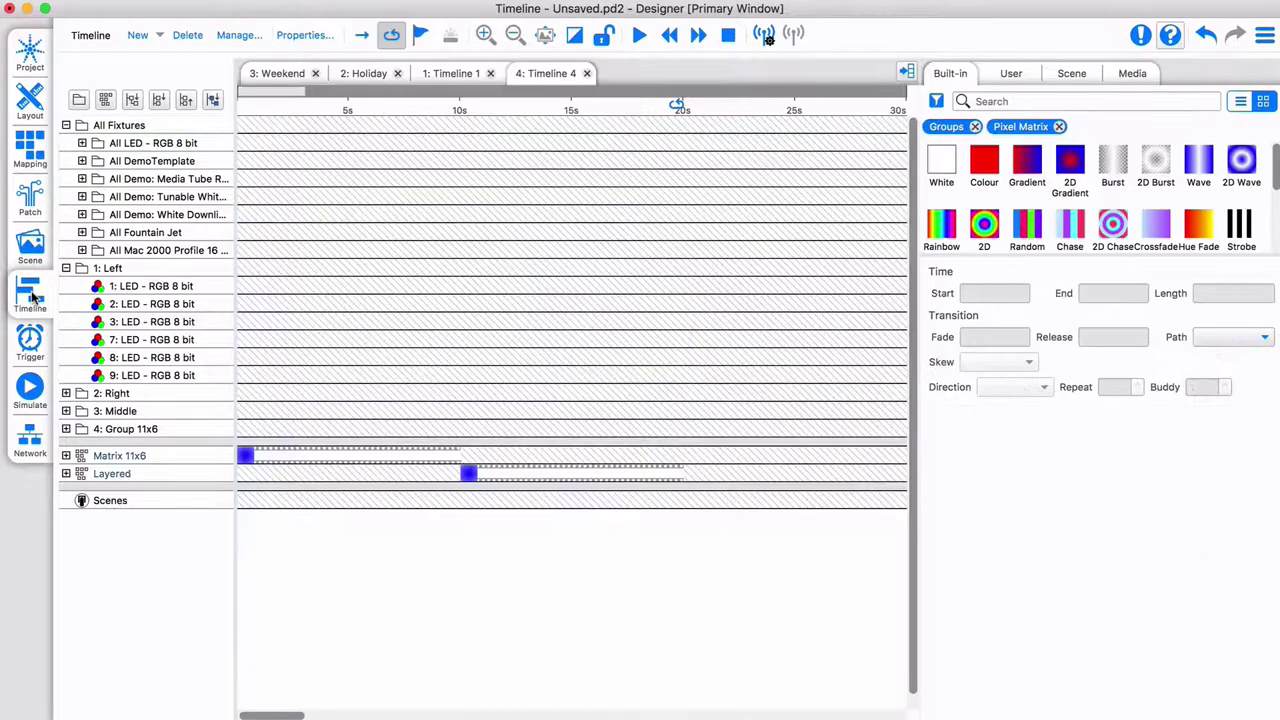
left_click(1072, 74)
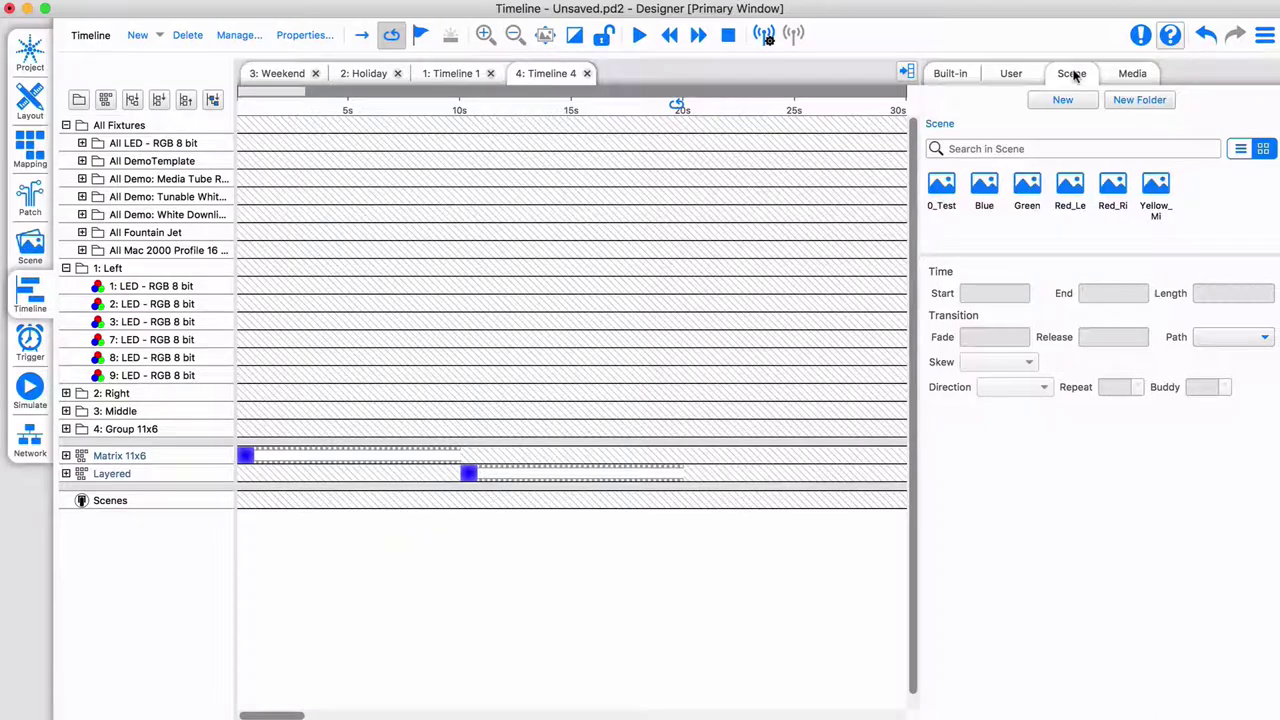
left_click_drag(941, 195, 569, 503)
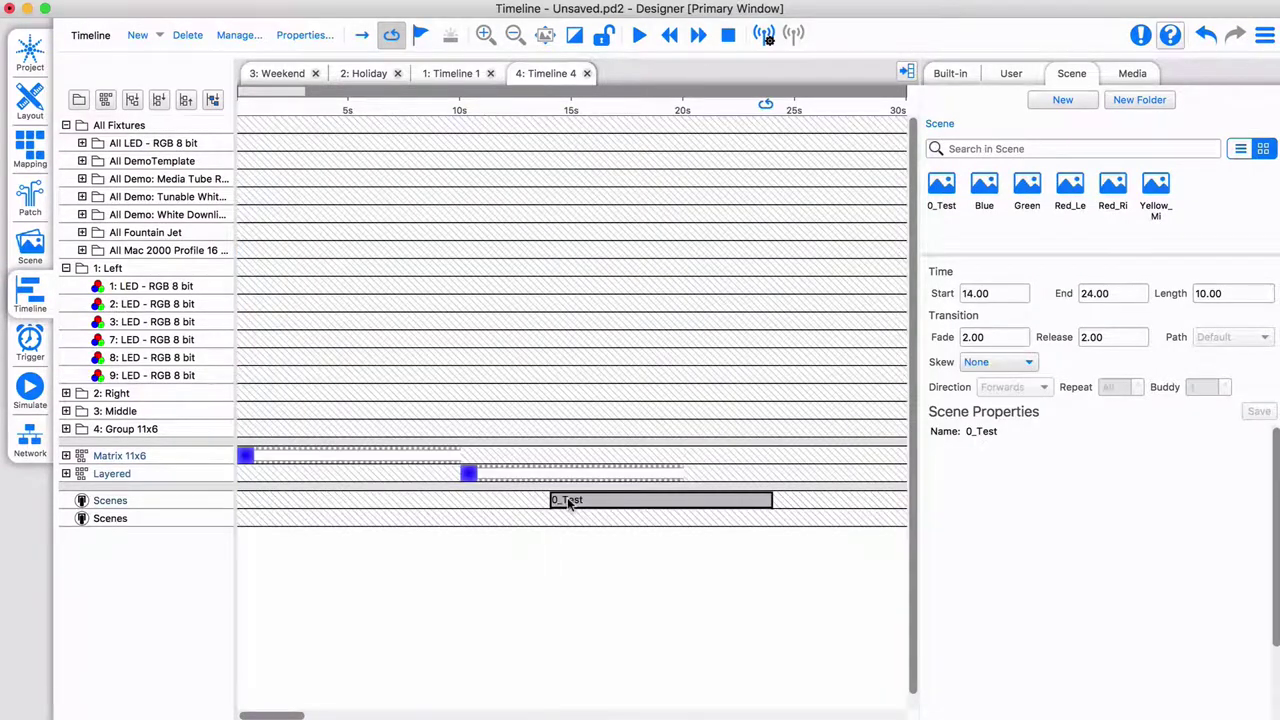
Add a White preset with temperature 24 to the All Demo: Tunable White row and a Wave preset to All Fountain Jet, both starting at 0.
left_click(952, 75)
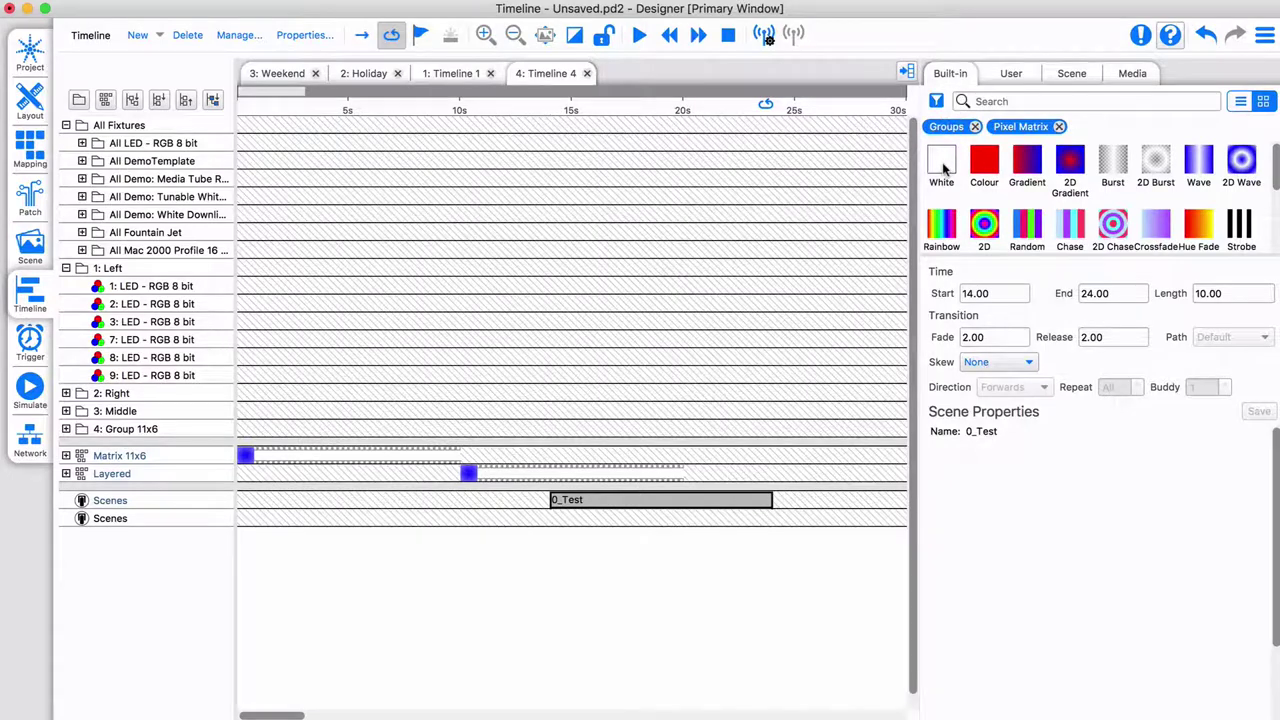
left_click_drag(941, 162, 253, 200)
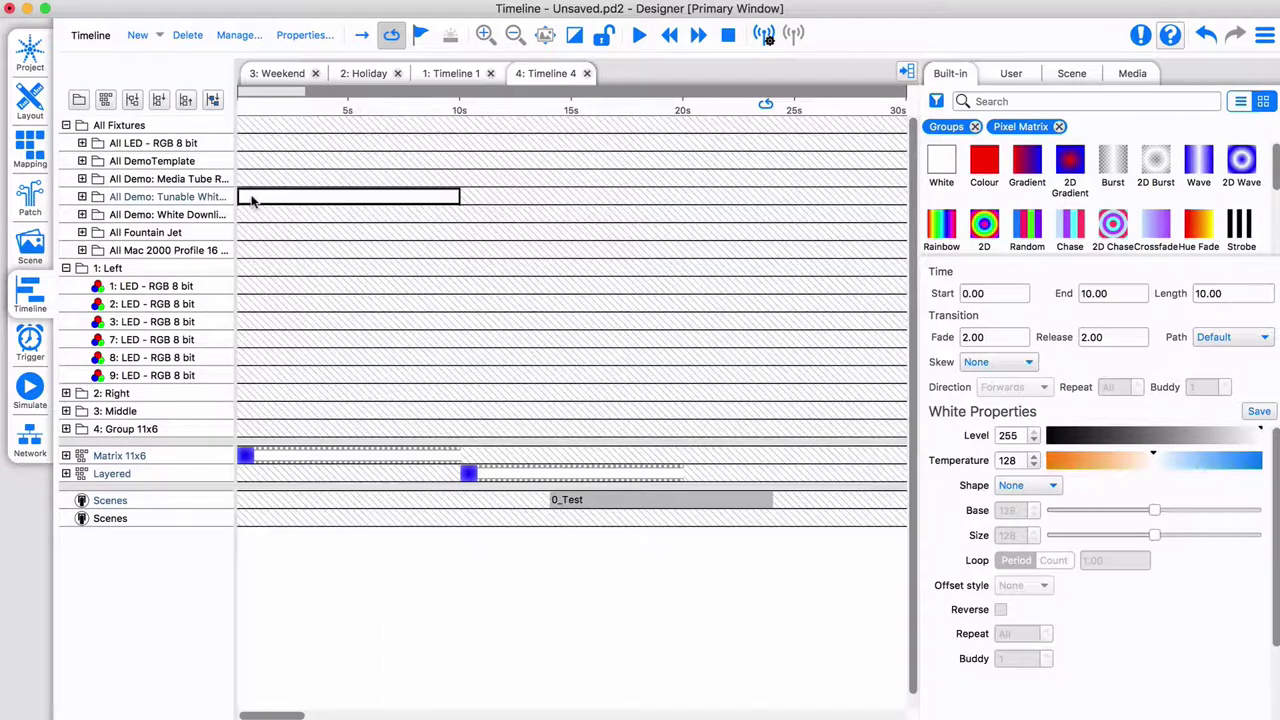
left_click(1068, 461)
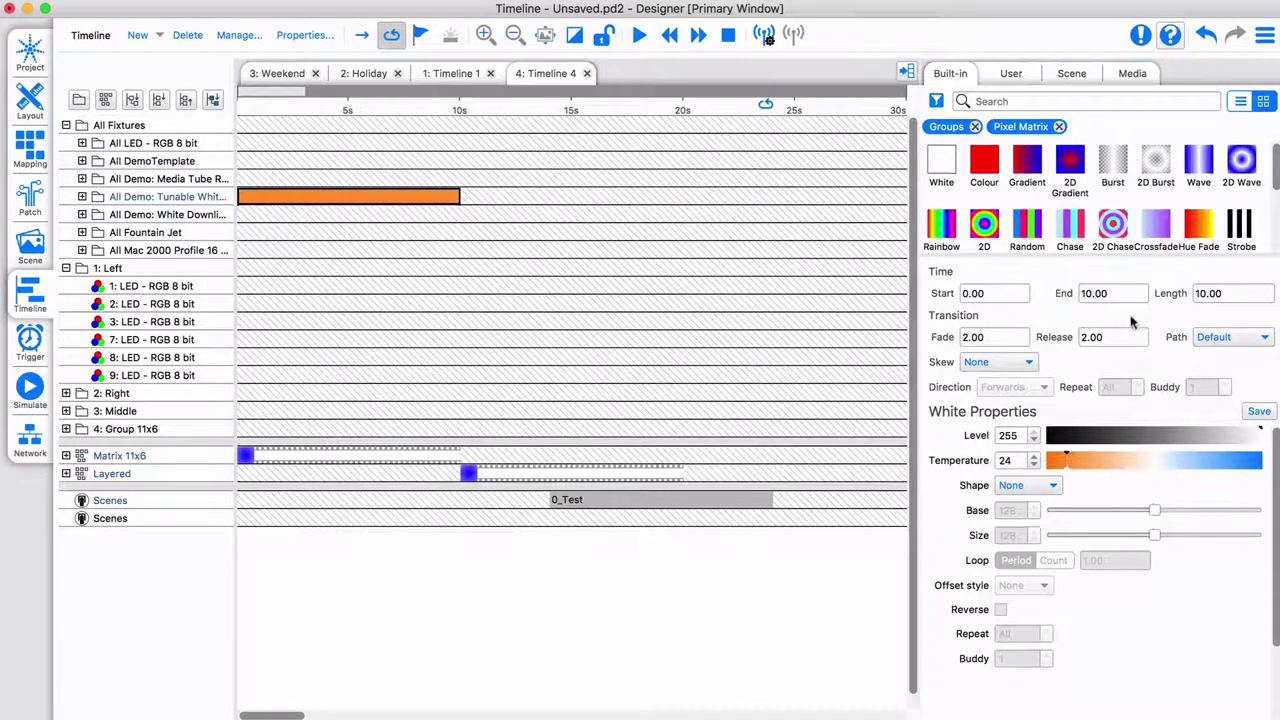
left_click_drag(1201, 172, 254, 235)
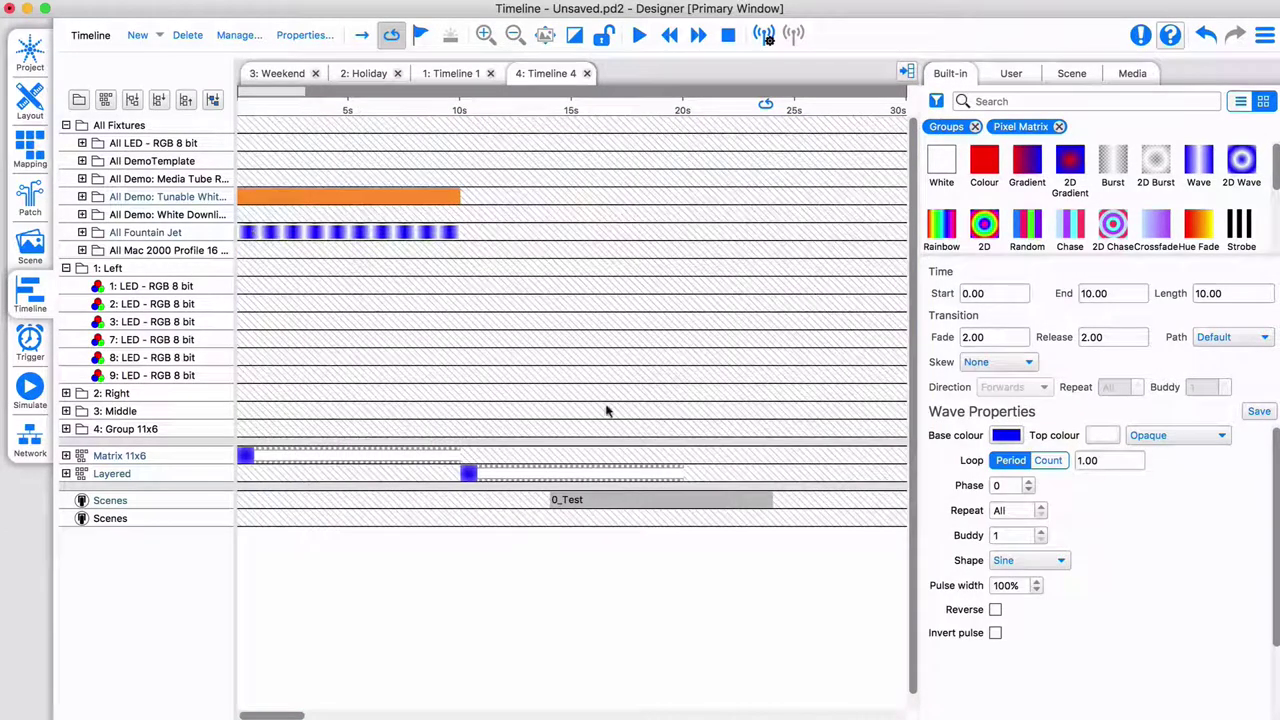